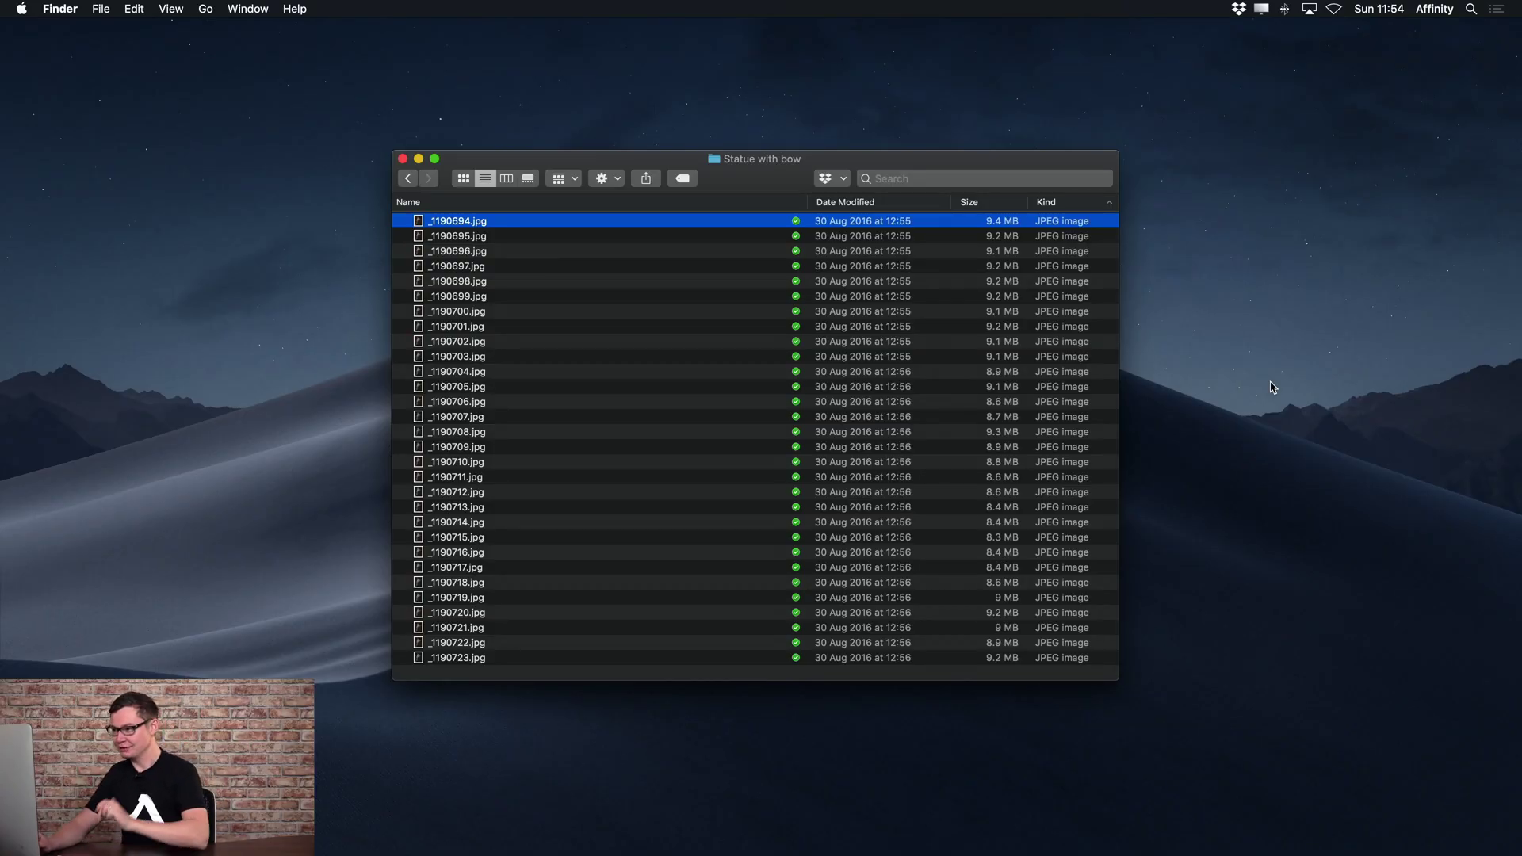
Step: Preview _1190694.jpg full size and zoom into the statue and background to check its noise
{"action": "key", "text": "space"}
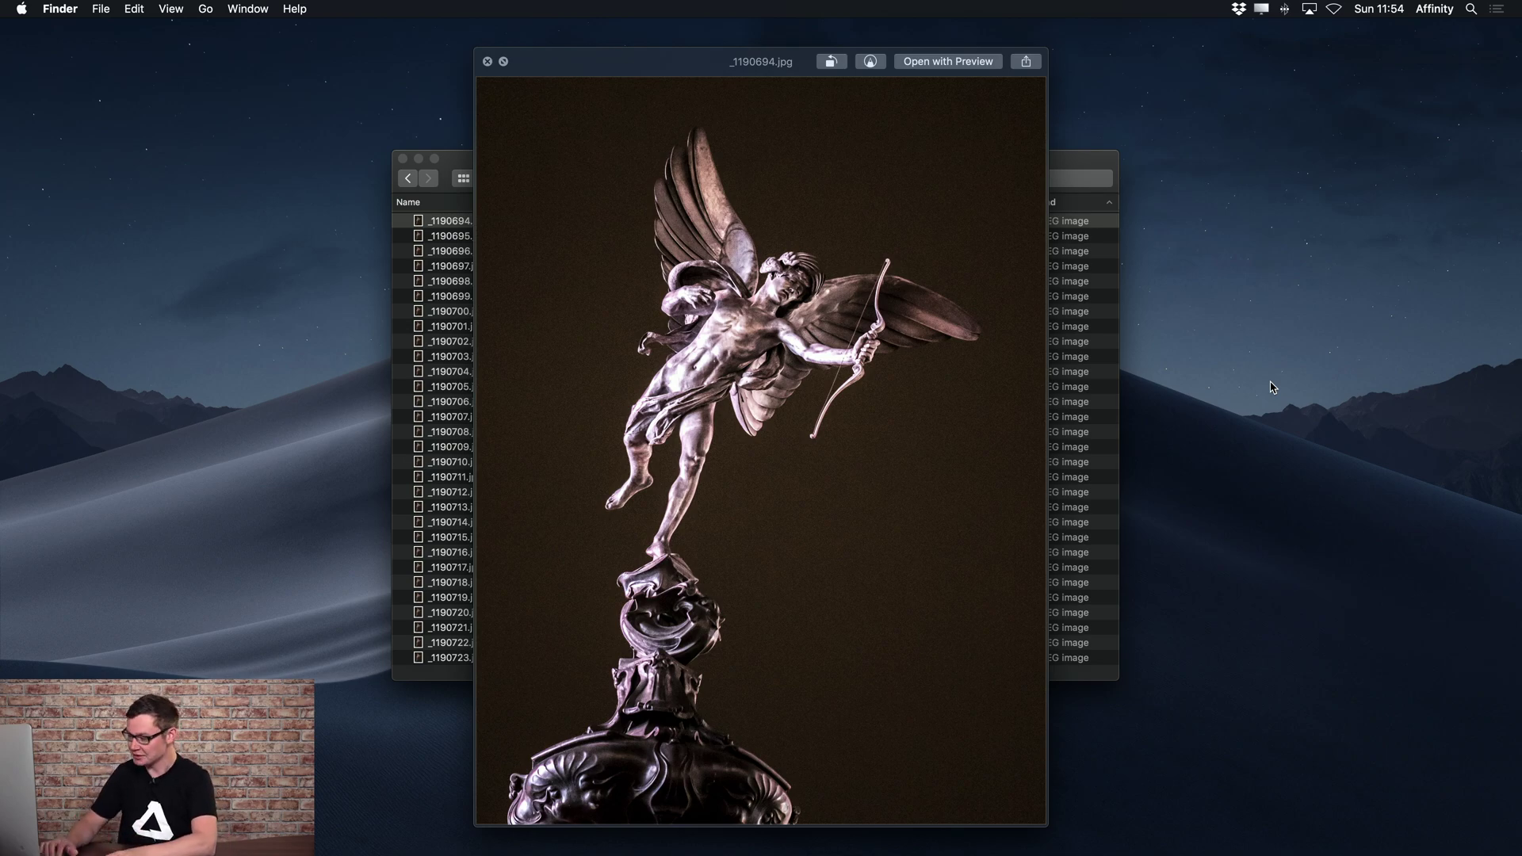
{"action": "scroll", "coordinate": [1268, 386], "scroll_direction": "up", "scroll_amount": 5}
{"action": "scroll", "coordinate": [829, 520], "scroll_direction": "right", "scroll_amount": 5}
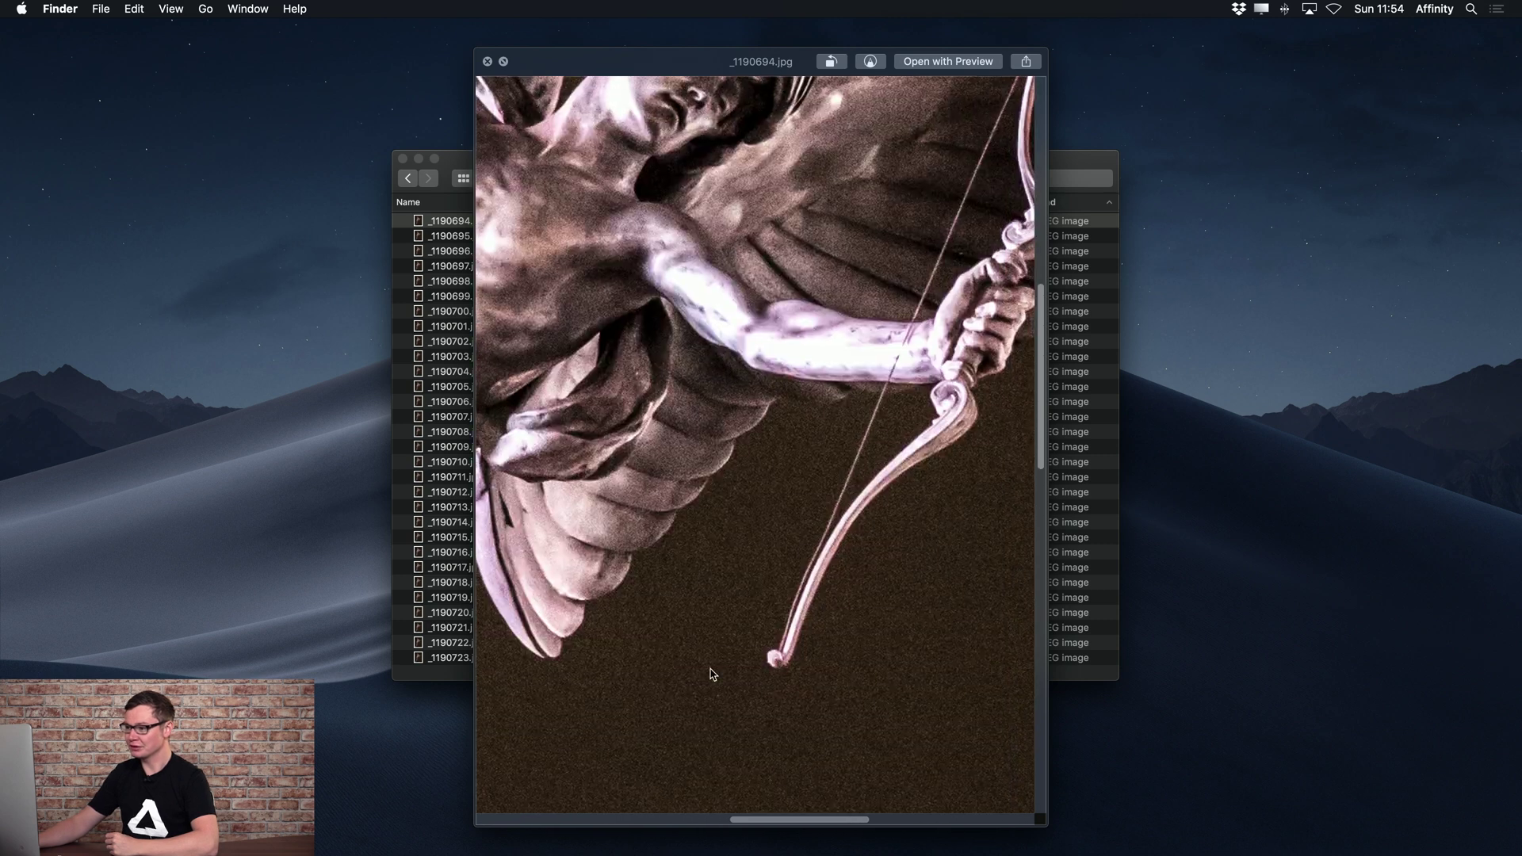
{"action": "scroll", "coordinate": [711, 669], "scroll_direction": "up", "scroll_amount": 3}
{"action": "scroll", "coordinate": [654, 603], "scroll_direction": "up", "scroll_amount": 5}
{"action": "scroll", "coordinate": [713, 491], "scroll_direction": "up", "scroll_amount": 3}
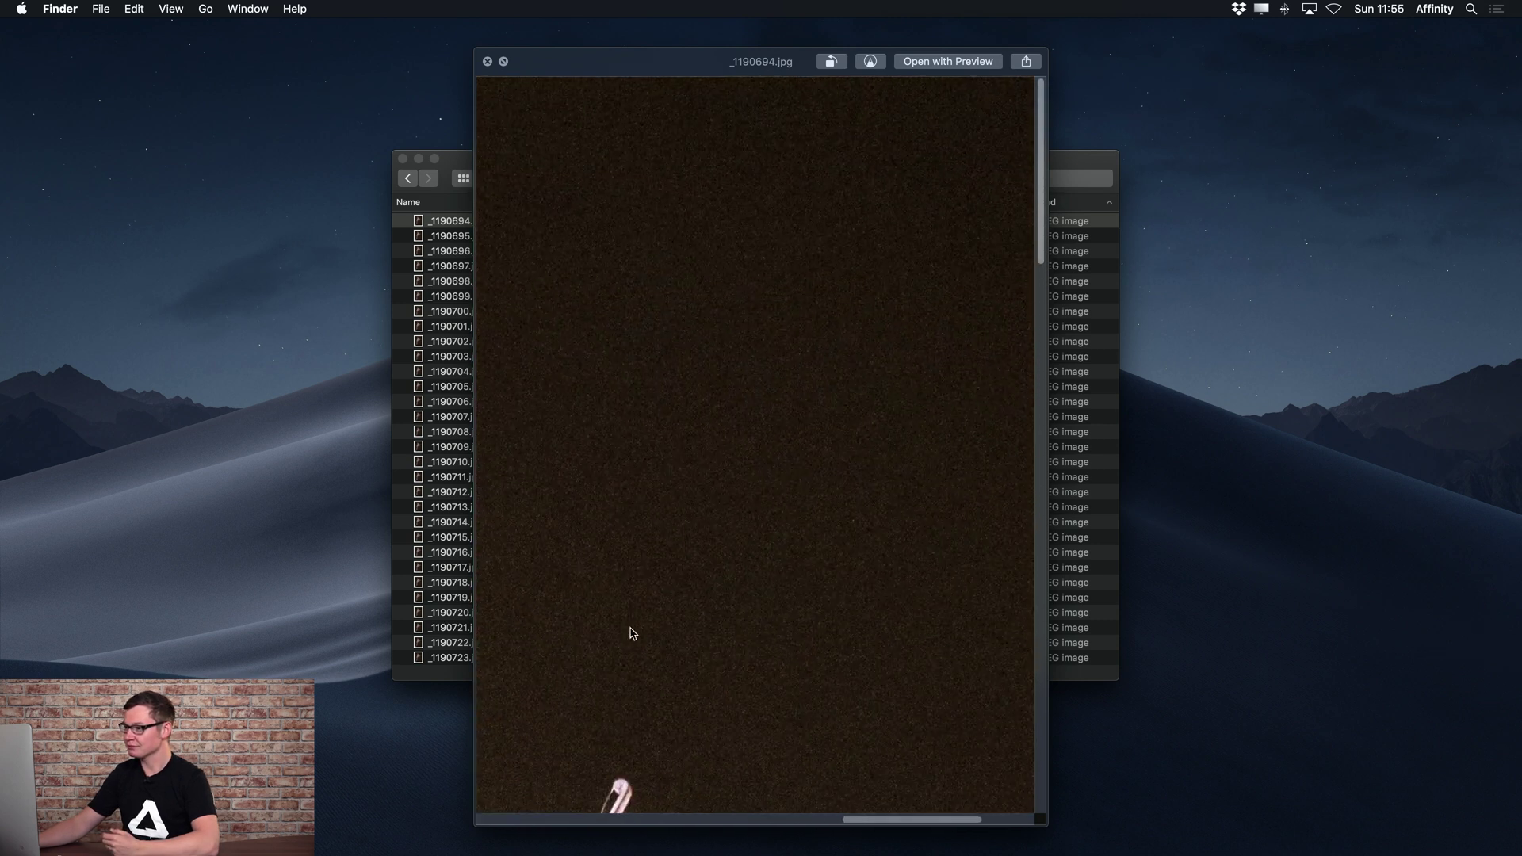
{"action": "scroll", "coordinate": [807, 662], "scroll_direction": "down", "scroll_amount": 5}
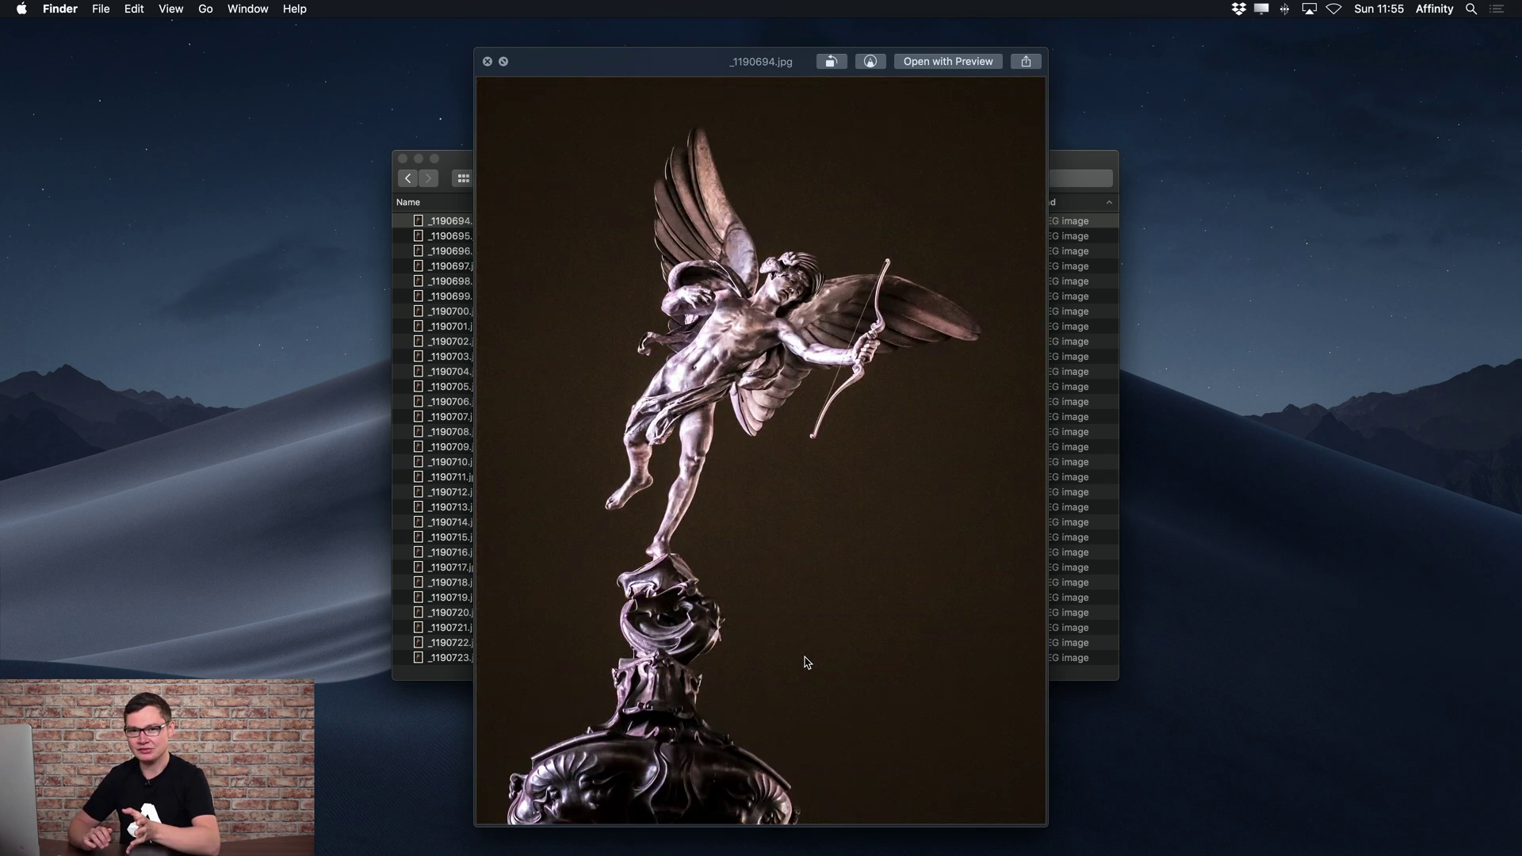
Step: Step through the later burst shots up to _1190720.jpg in the preview, then close it
{"action": "key", "text": "Down"}
{"action": "key", "text": "Down"}
{"action": "key", "text": "Down"}
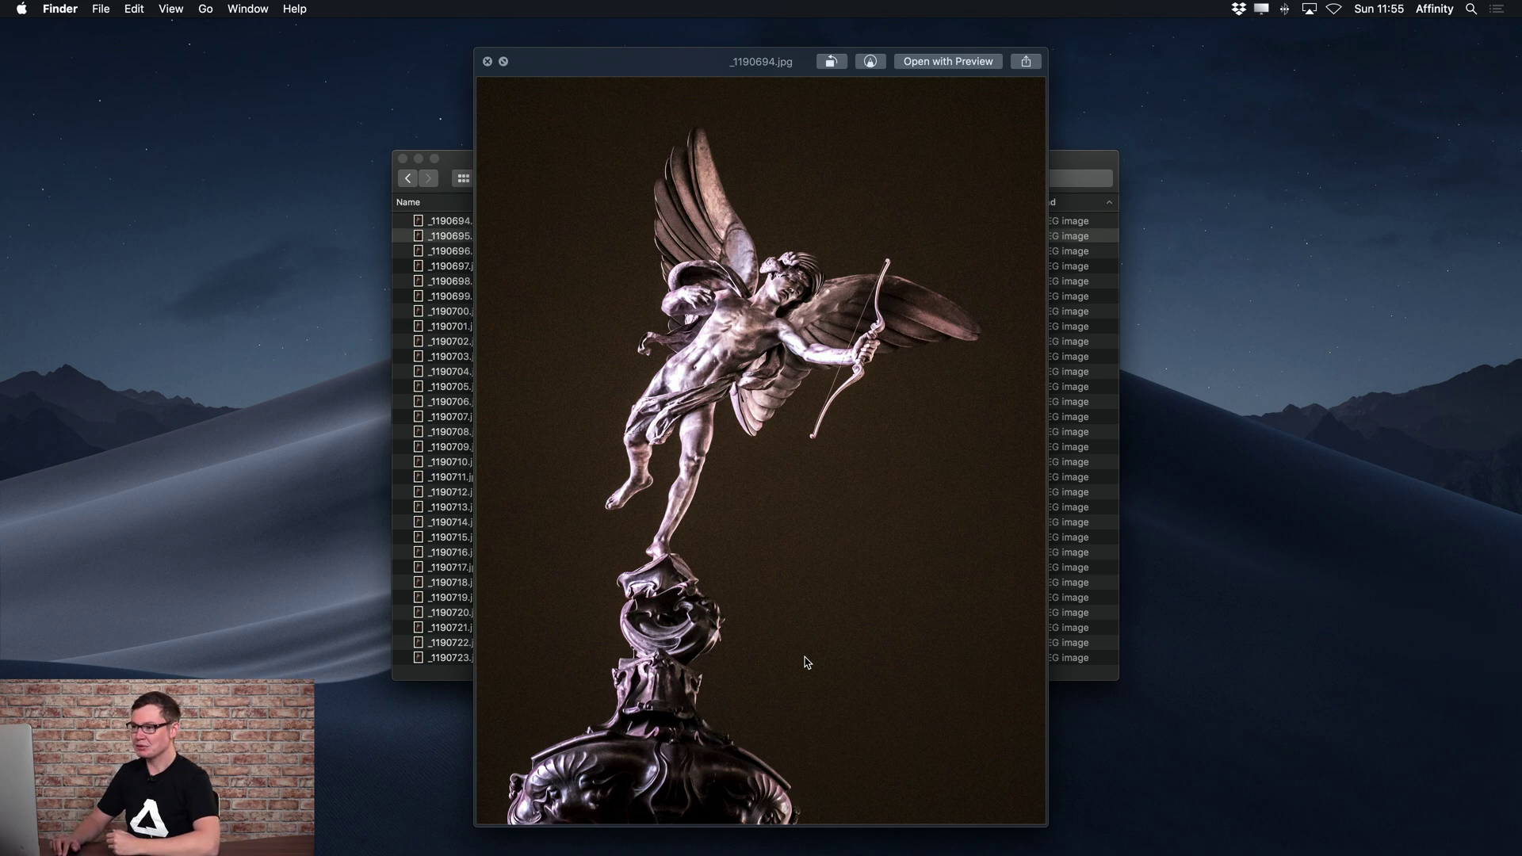
{"action": "key", "text": "Down"}
{"action": "key", "text": "Down"}
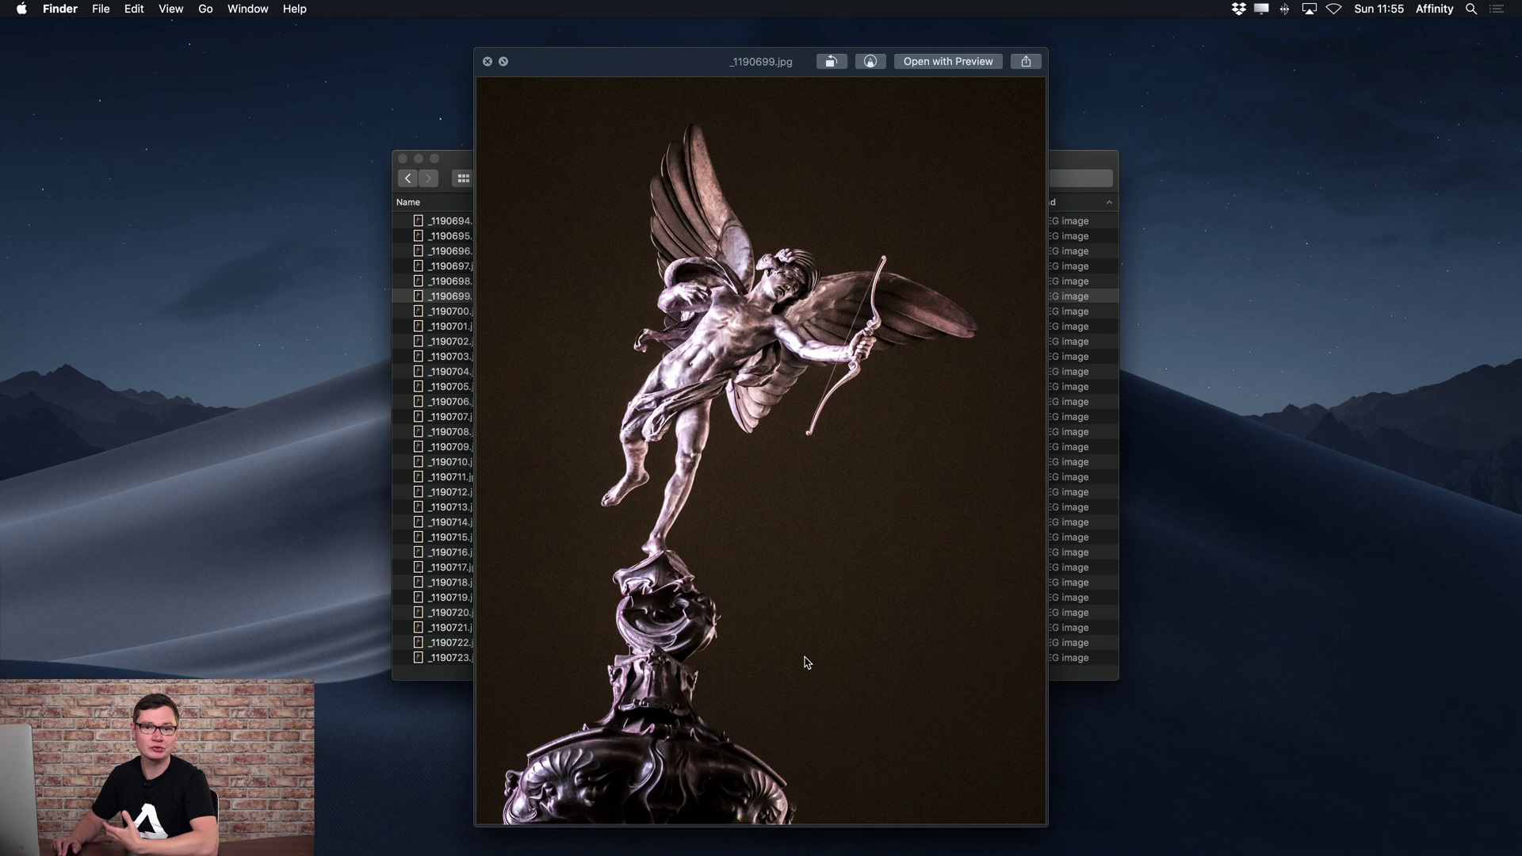
{"action": "key", "text": "Down"}
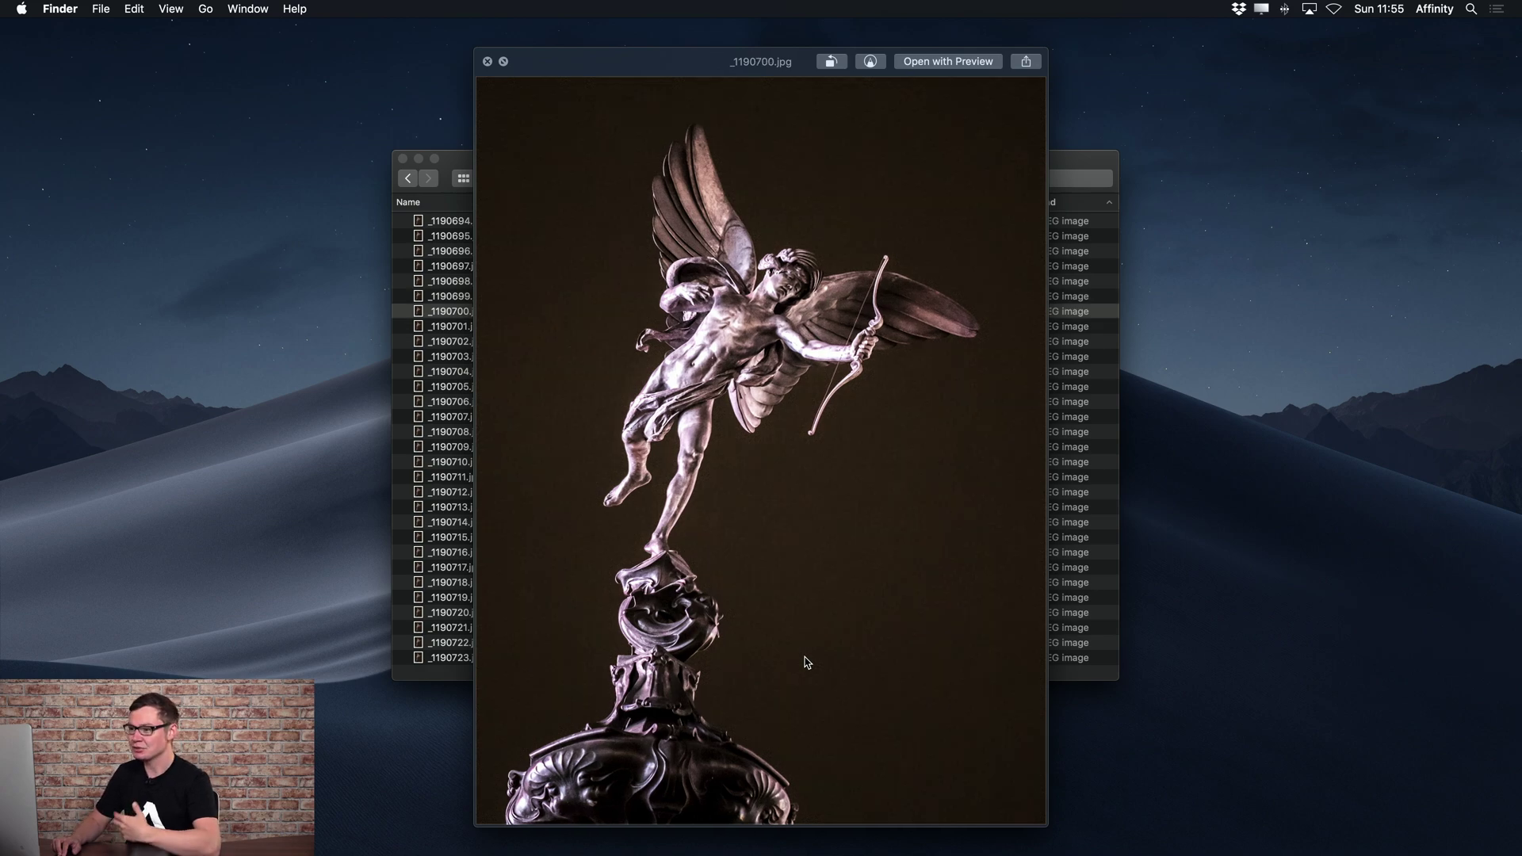
{"action": "key", "text": "Down"}
{"action": "key", "text": "Down"}
{"action": "key", "text": "Down"}
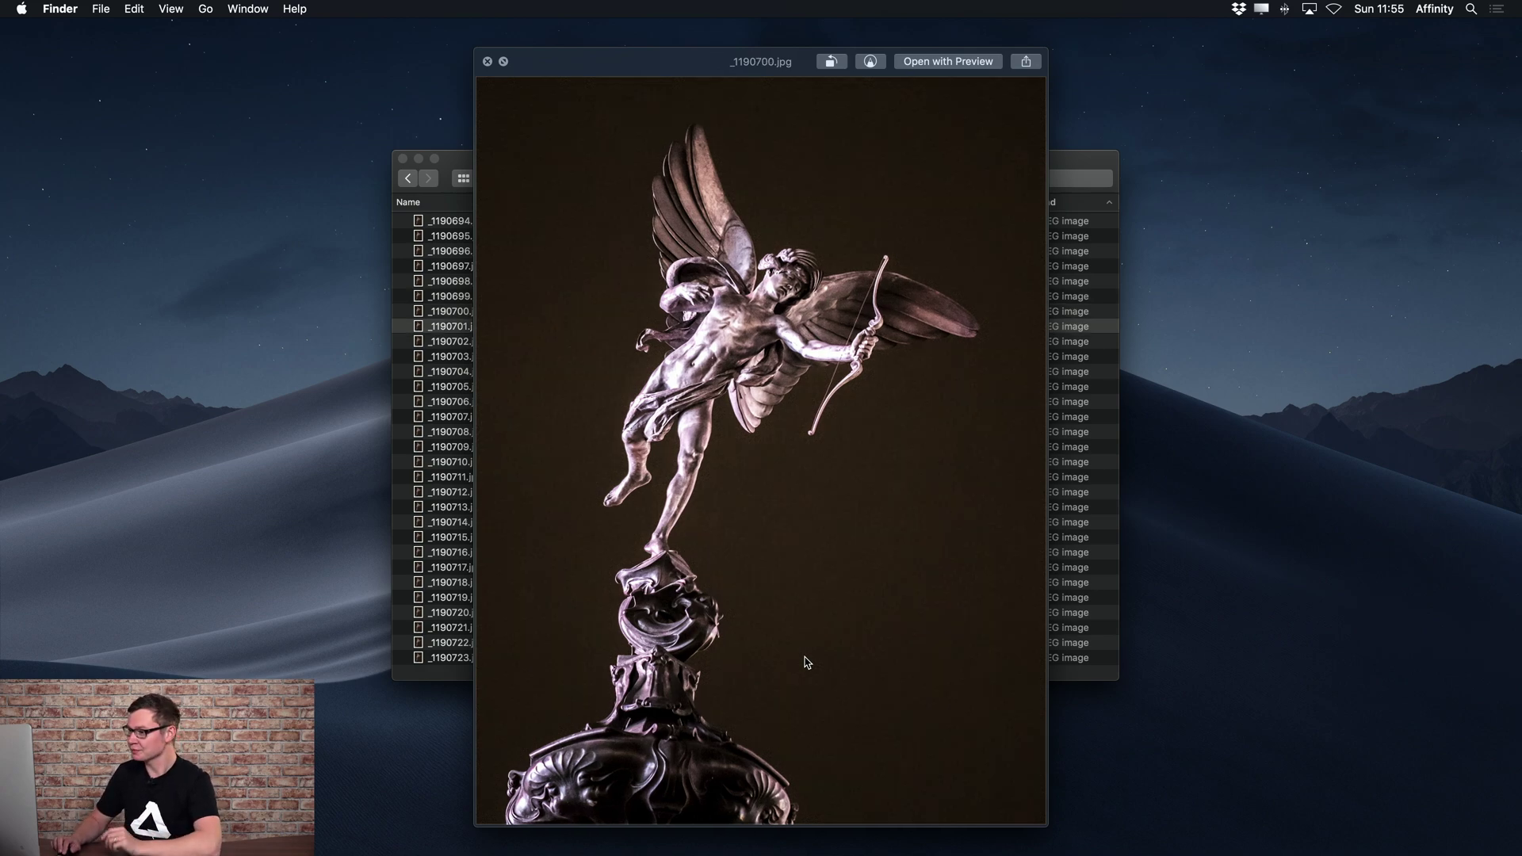
{"action": "key", "text": "Down"}
{"action": "key", "text": "Down"}
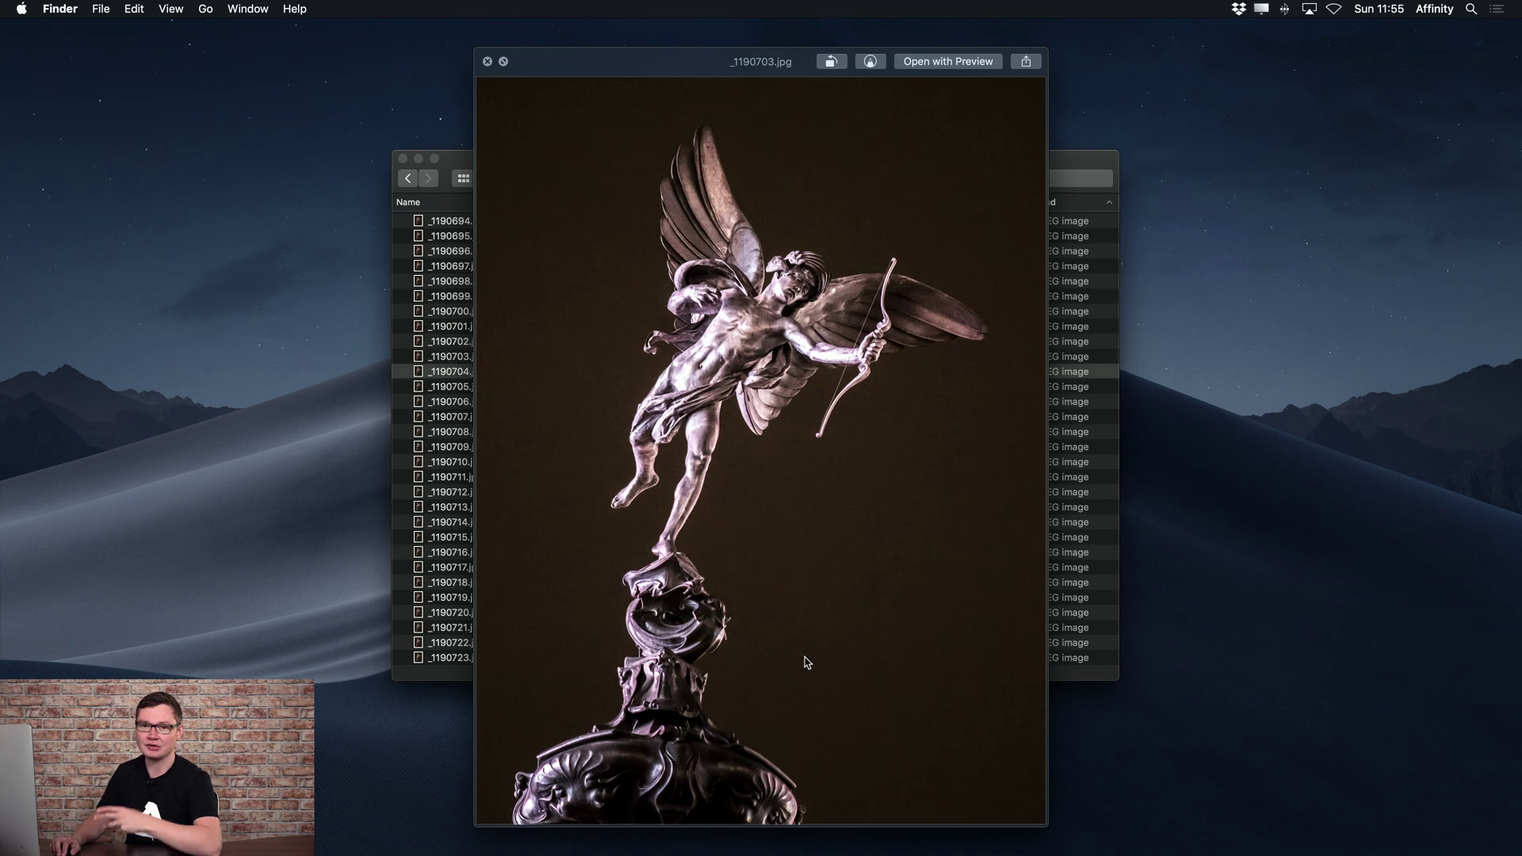
{"action": "key", "text": "Down"}
{"action": "key", "text": "Down"}
{"action": "key", "text": "Down"}
{"action": "key", "text": "Down"}
{"action": "key", "text": "Down"}
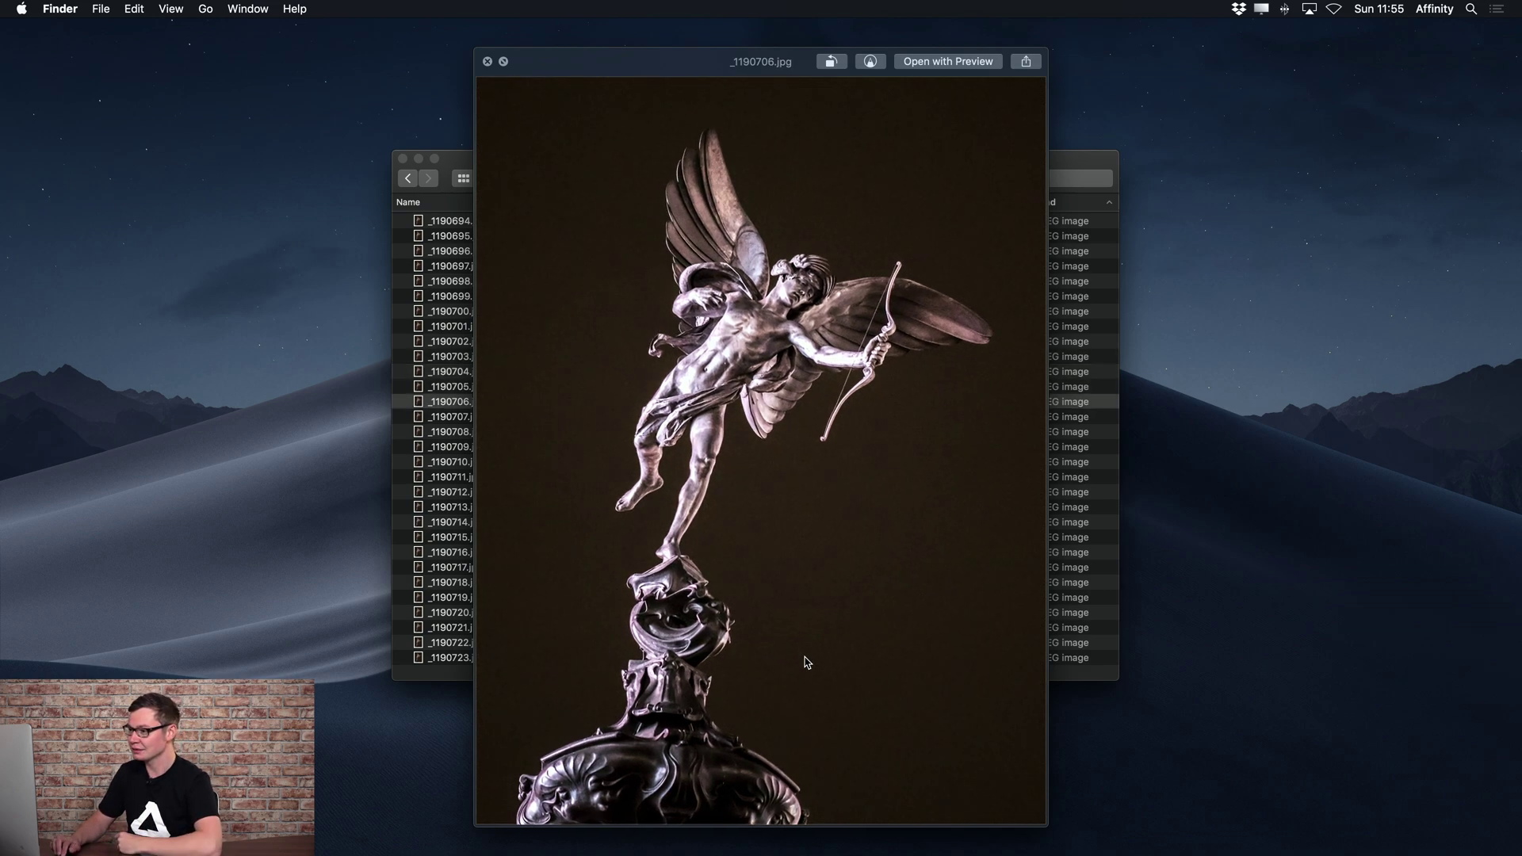
{"action": "key", "text": "Down"}
{"action": "key", "text": "Down"}
{"action": "key", "text": "Down"}
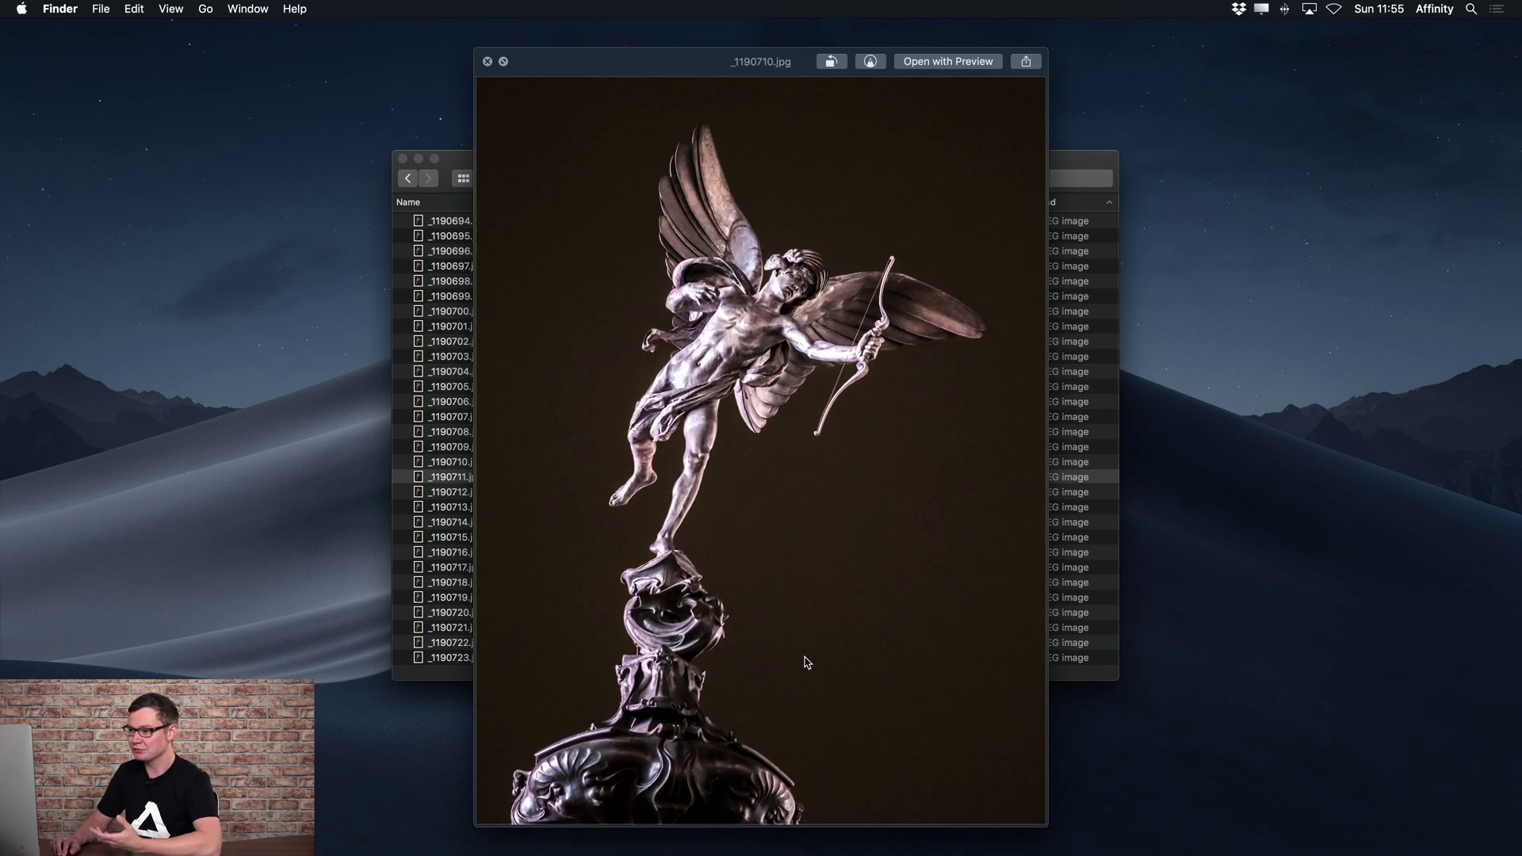
{"action": "key", "text": "Down"}
{"action": "key", "text": "Down"}
{"action": "key", "text": "Down"}
{"action": "key", "text": "Down"}
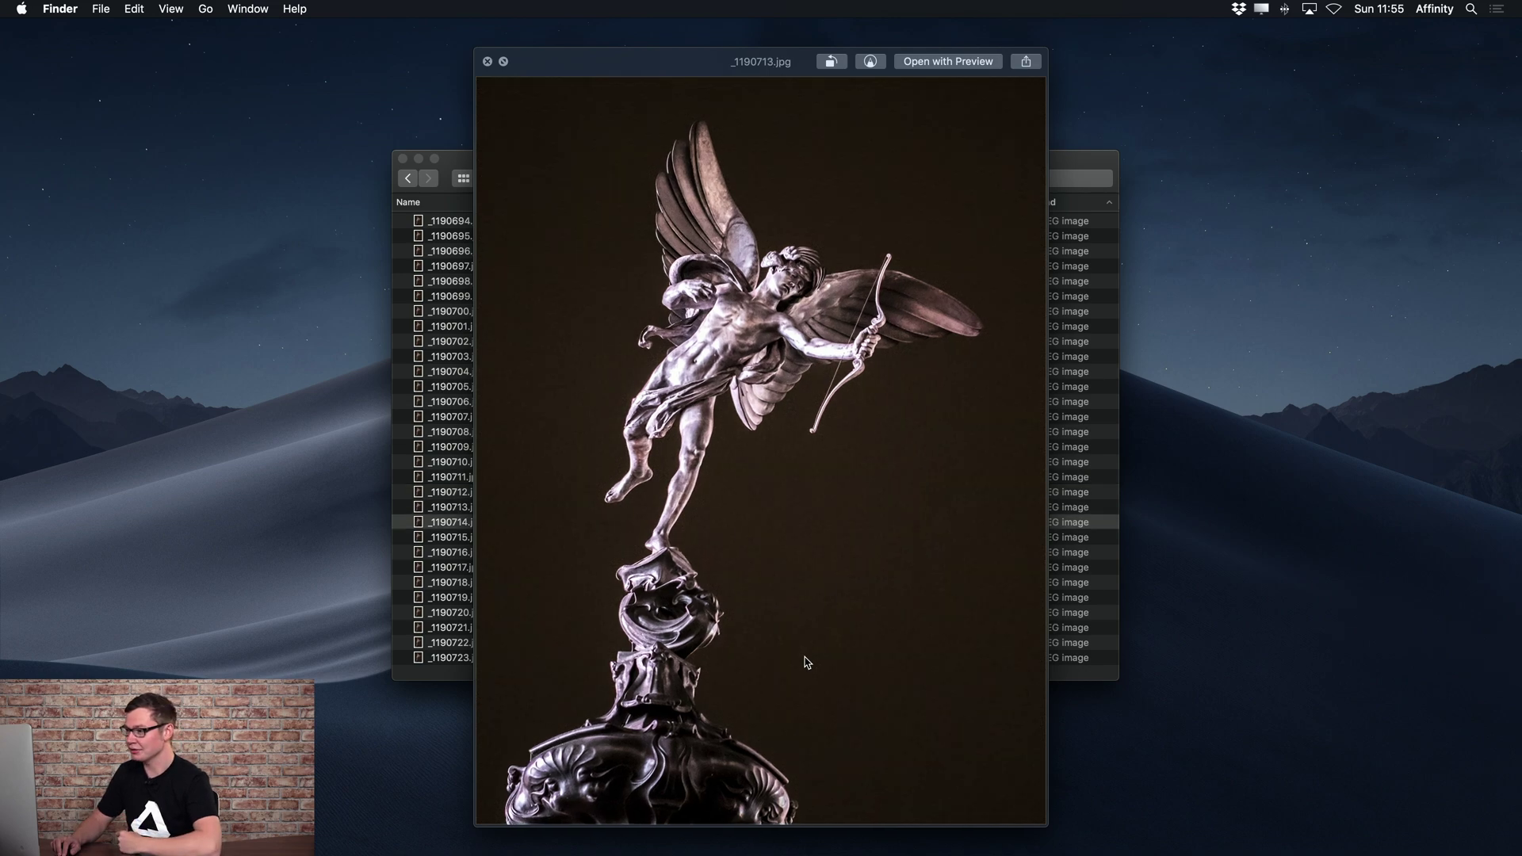
{"action": "key", "text": "Down"}
{"action": "key", "text": "Down"}
{"action": "key", "text": "Down"}
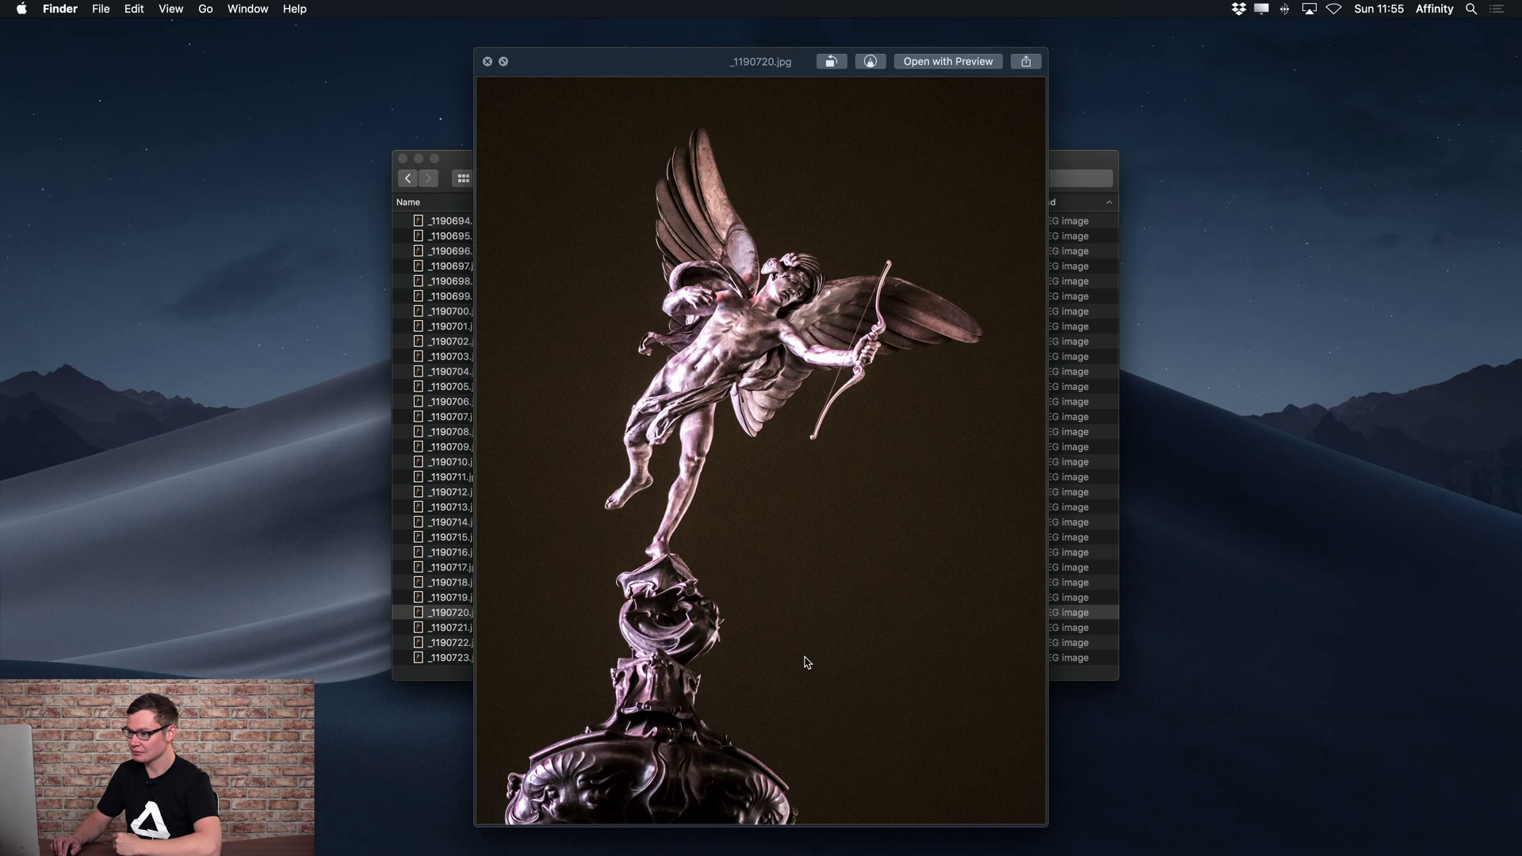
{"action": "key", "text": "Down"}
{"action": "key", "text": "Down"}
{"action": "key", "text": "space"}
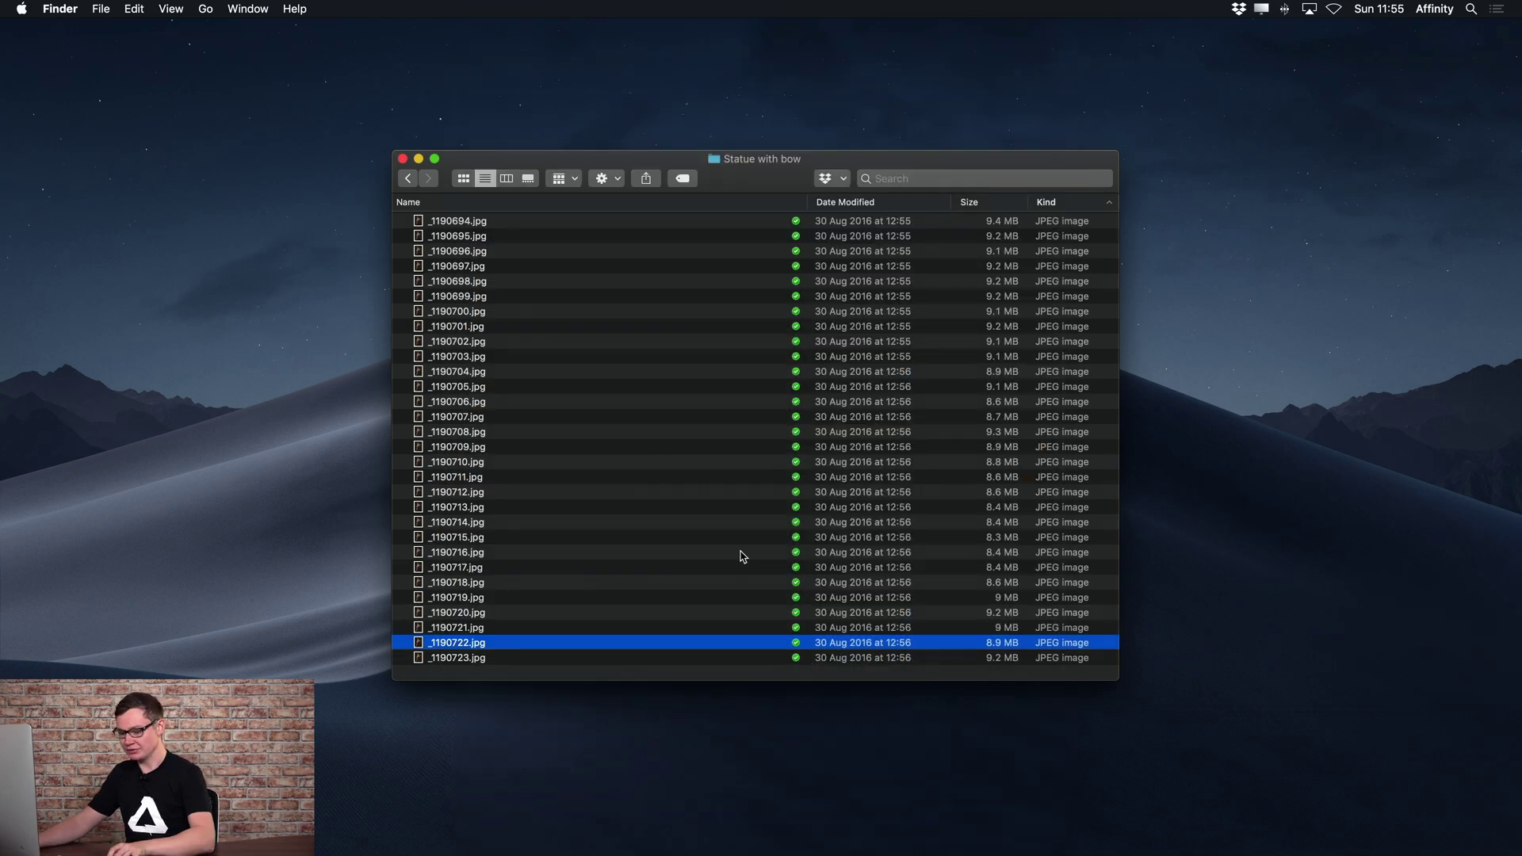
Step: Switch to Affinity Photo and start a new stack with File > New Stack
{"action": "key", "text": "super+Tab"}
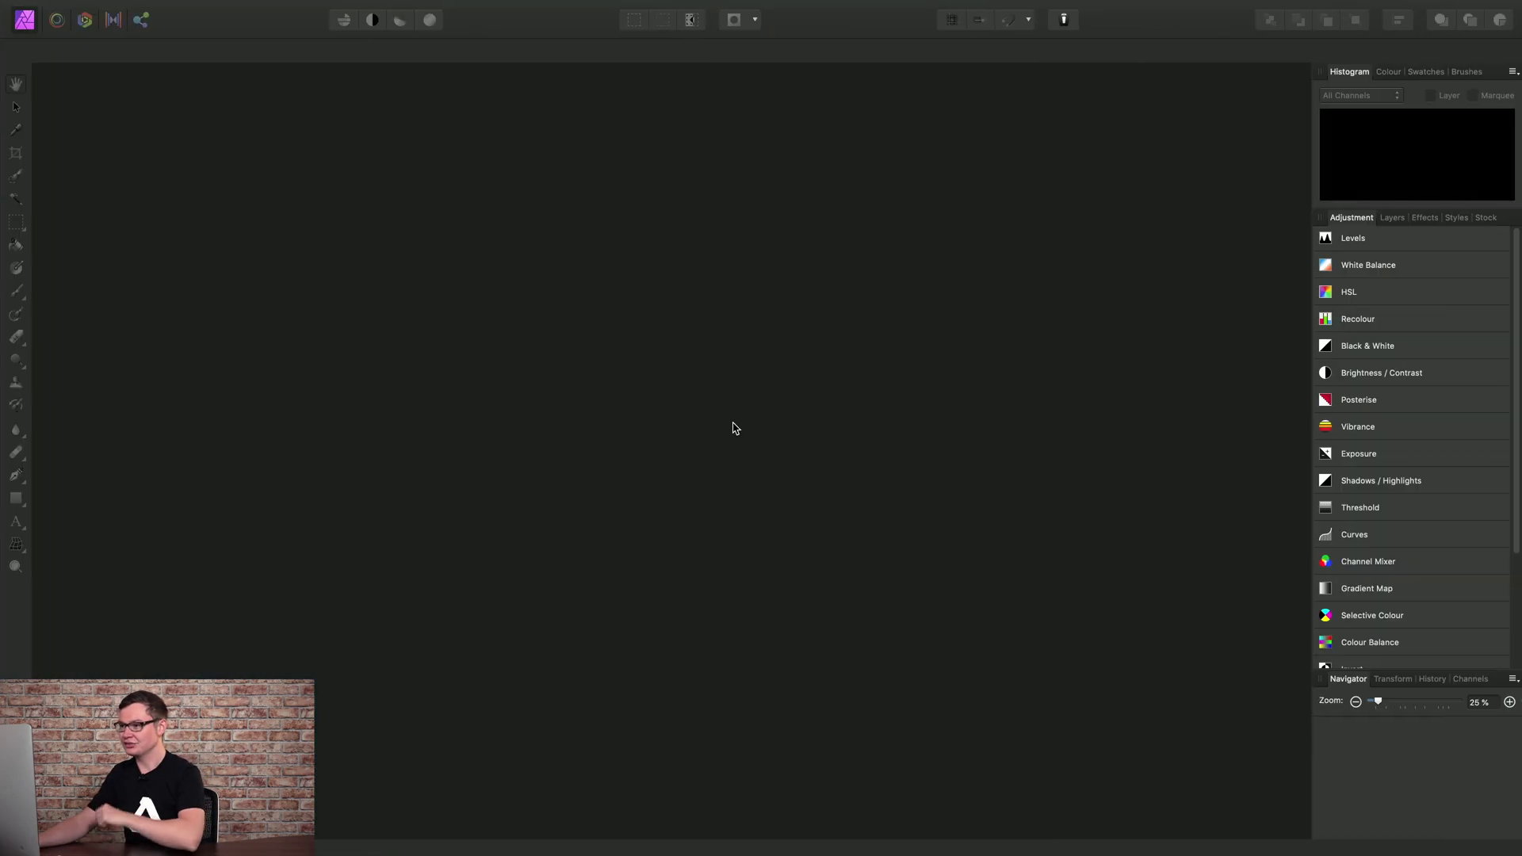
{"action": "mouse_move", "coordinate": [278, 4]}
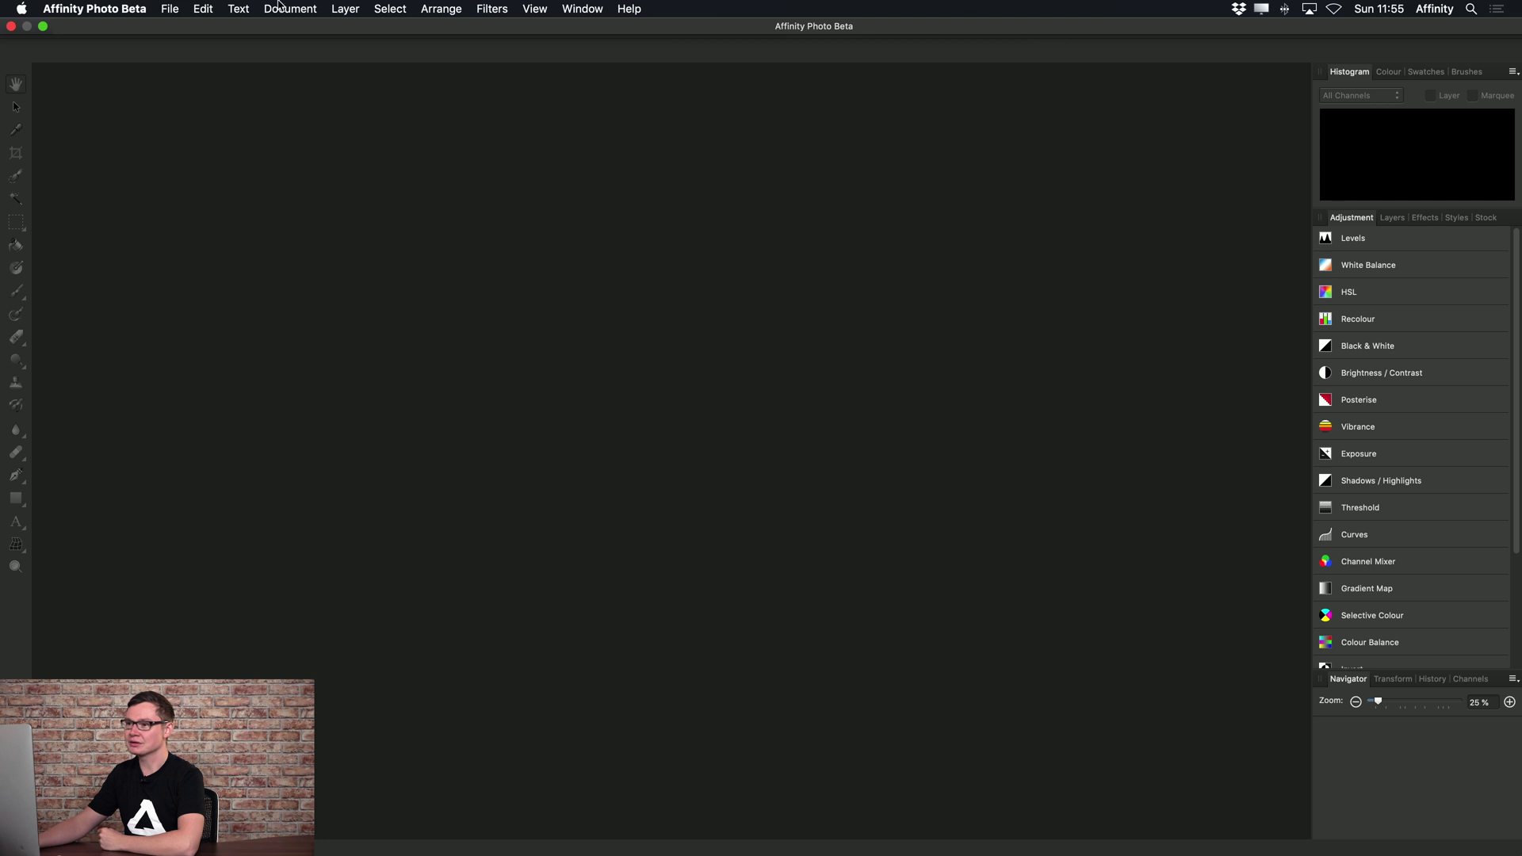
{"action": "left_click", "coordinate": [169, 10]}
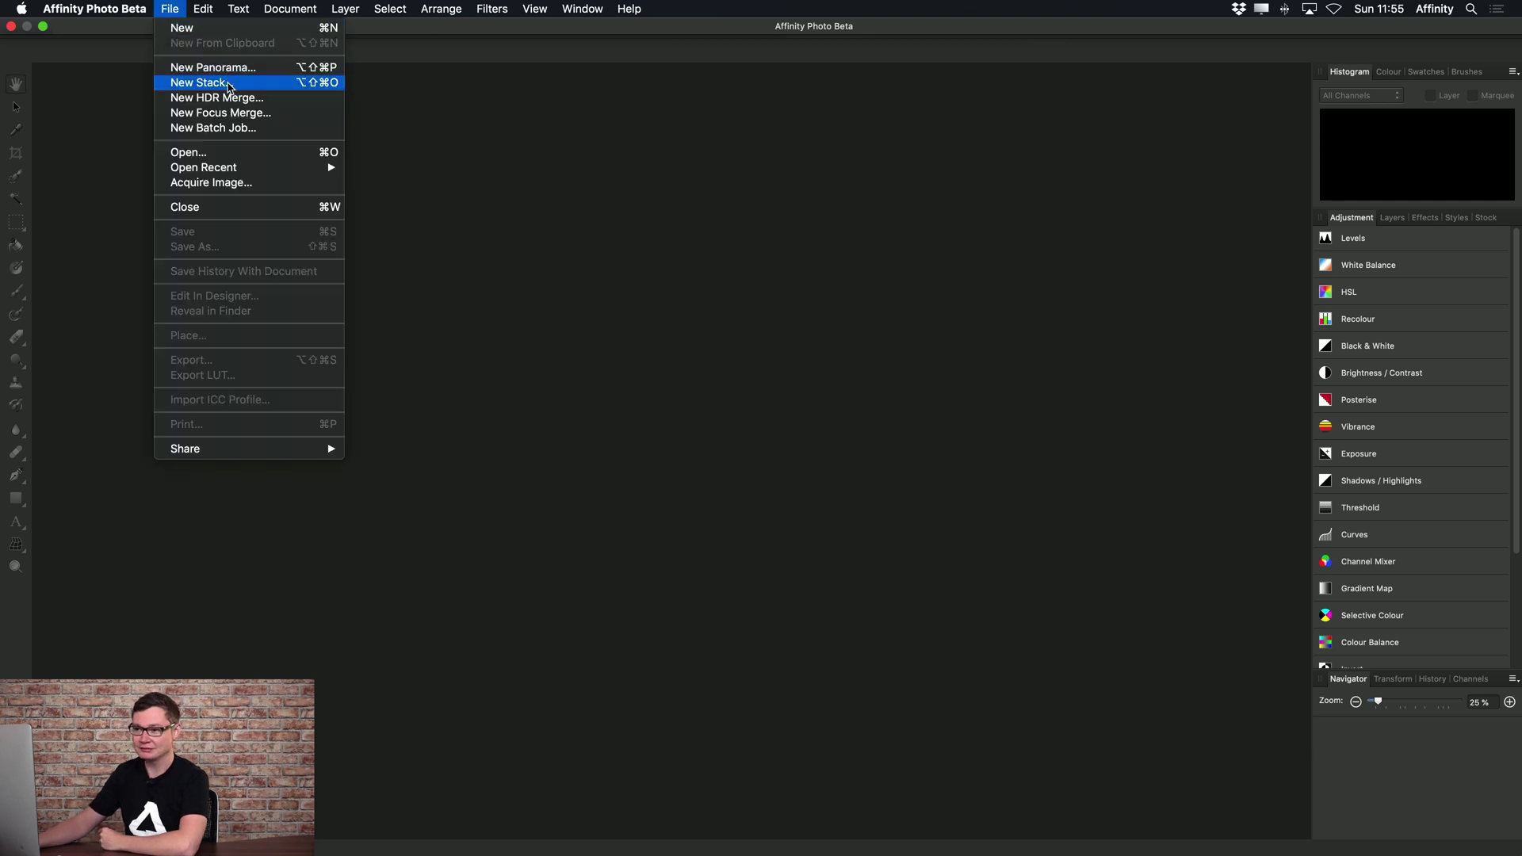
{"action": "left_click", "coordinate": [228, 82]}
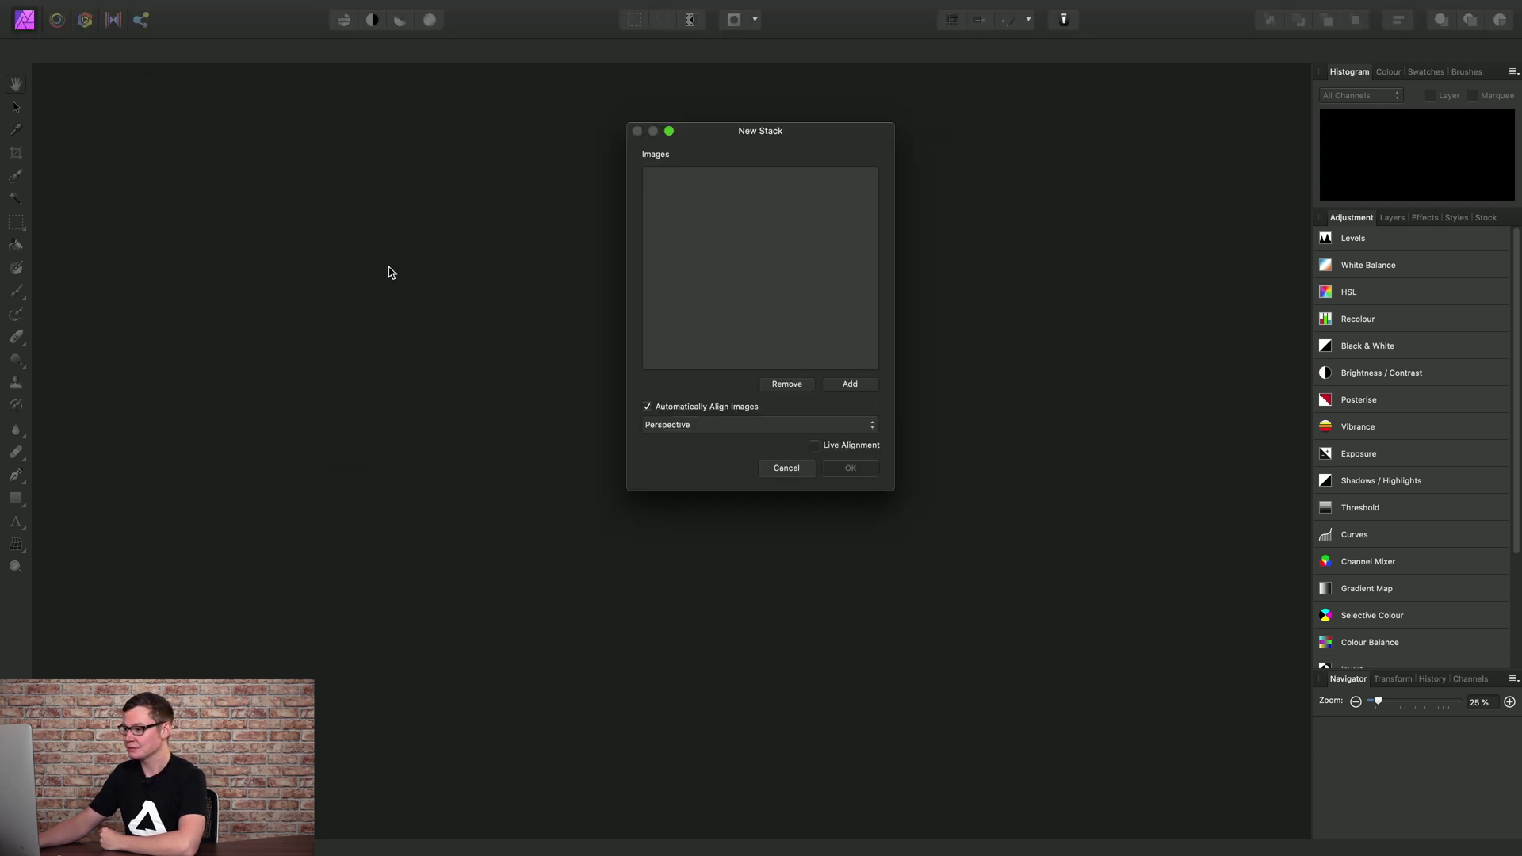
Step: Add all 30 burst JPGs, _1190694 through _1190723, keeping Perspective auto-alignment
{"action": "left_click", "coordinate": [857, 388]}
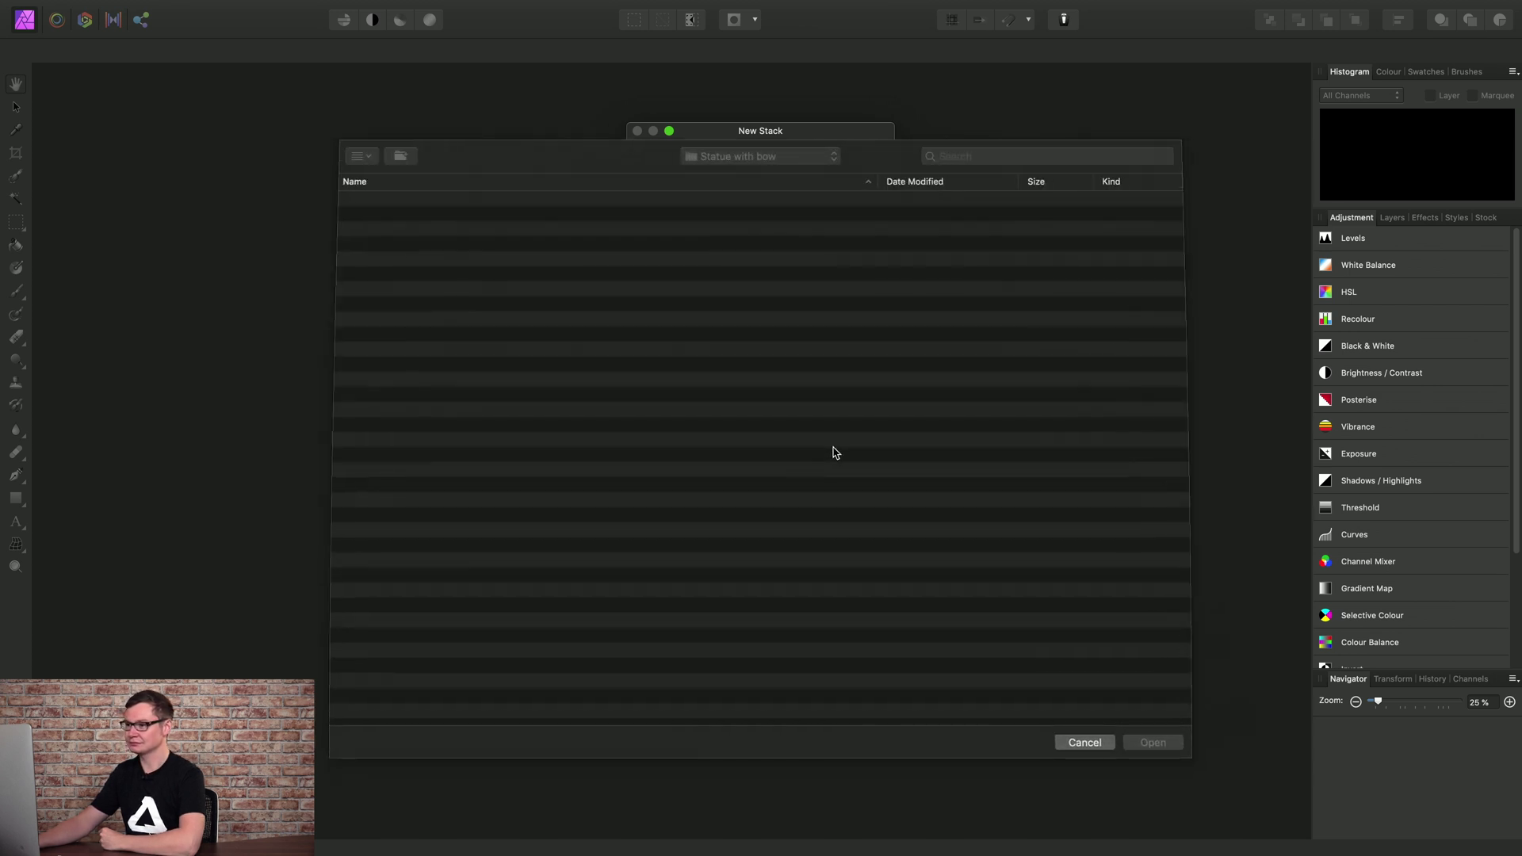
{"action": "left_click_drag", "start_coordinate": [480, 710], "coordinate": [413, 208]}
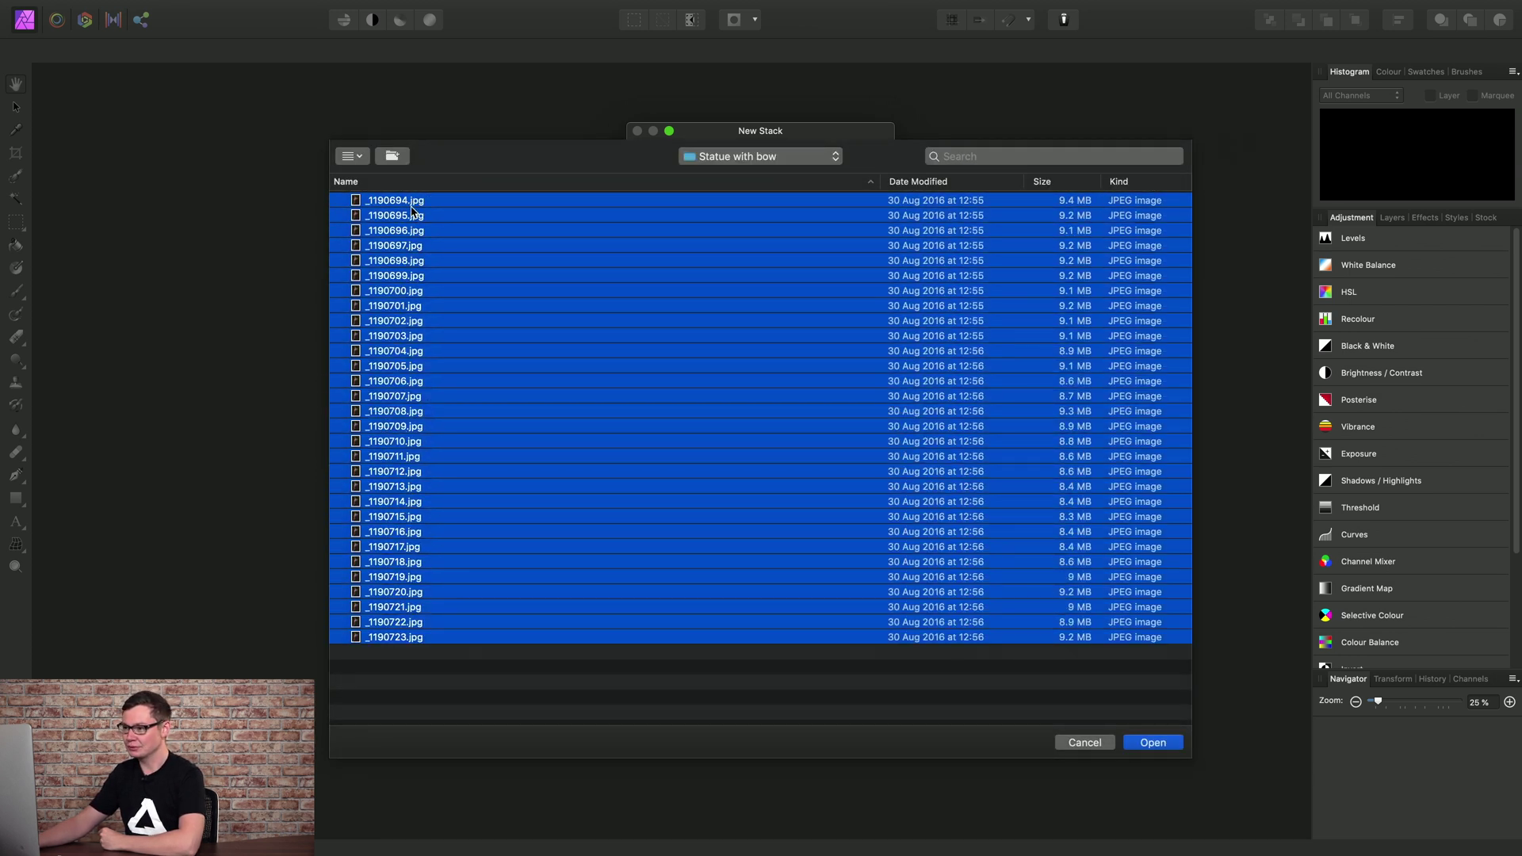
{"action": "left_click", "coordinate": [1175, 749]}
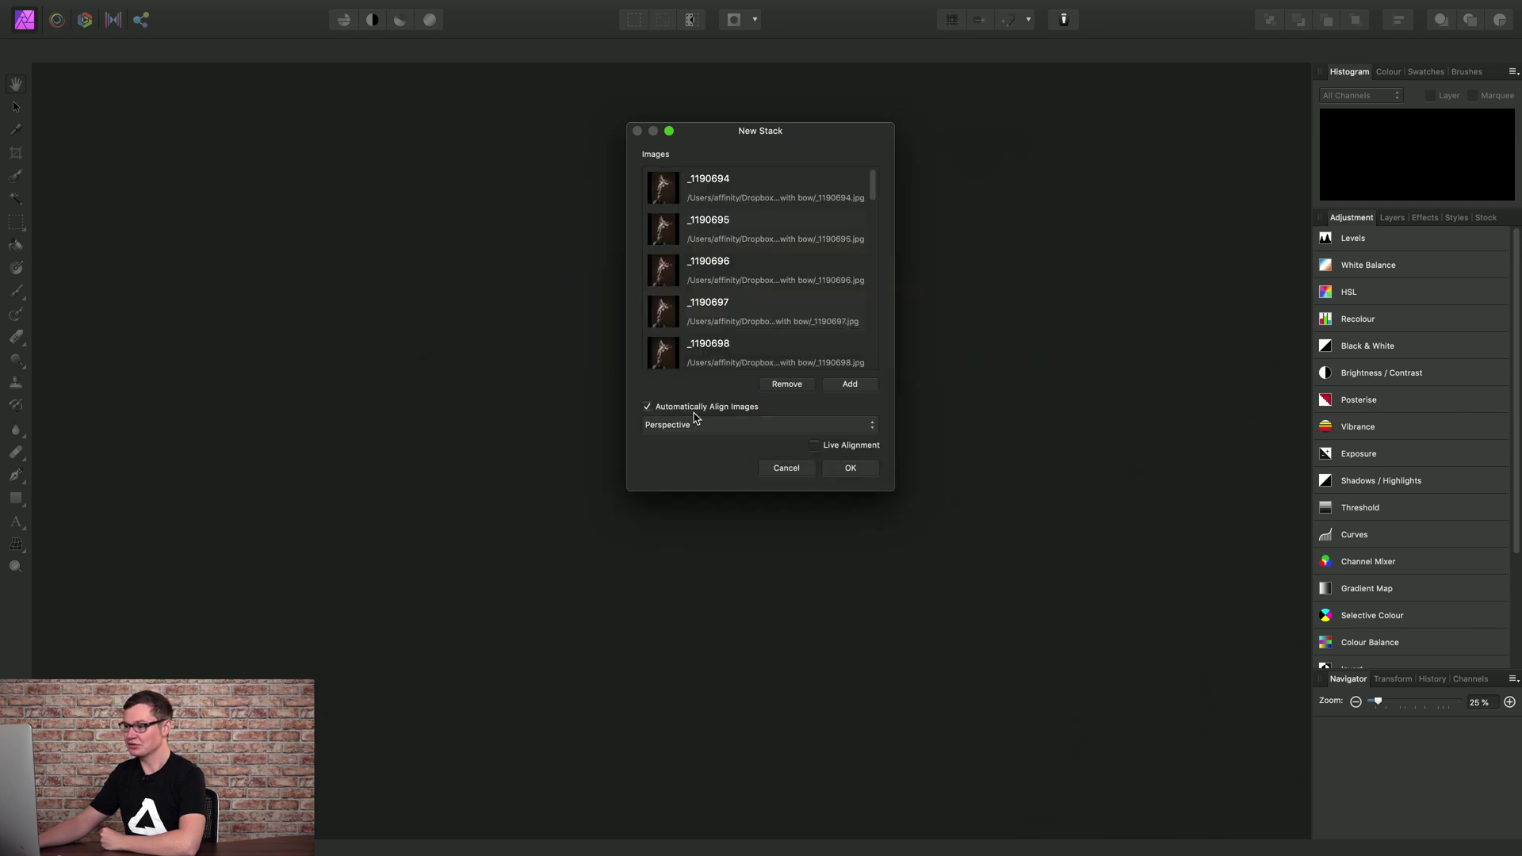
Step: Create the 2777 × 3642 px stack and show its single Live Stack Group in the Layers panel
{"action": "left_click", "coordinate": [862, 473]}
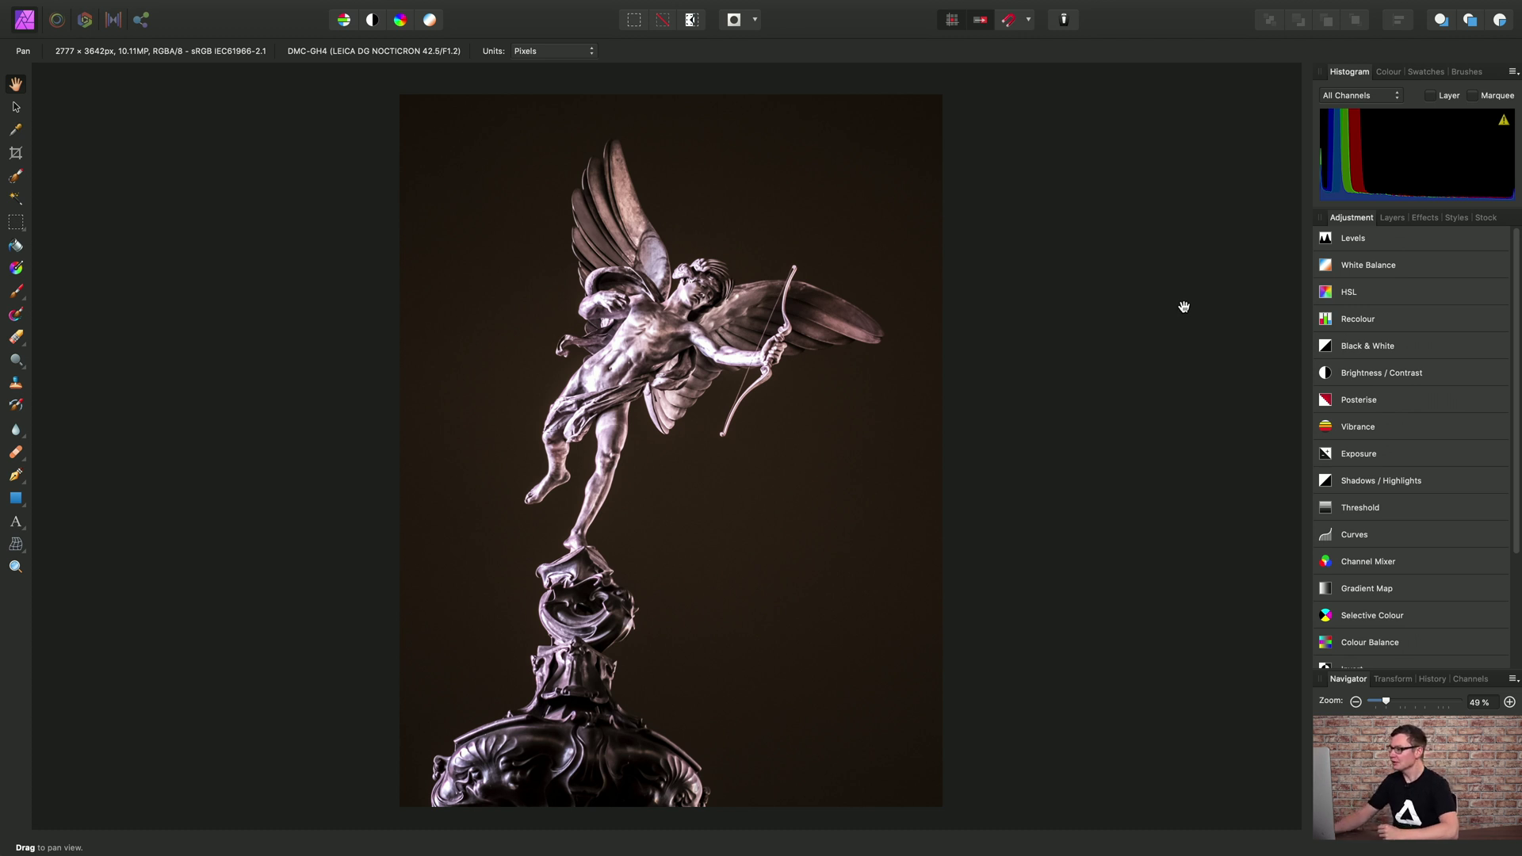
{"action": "left_click", "coordinate": [1393, 219]}
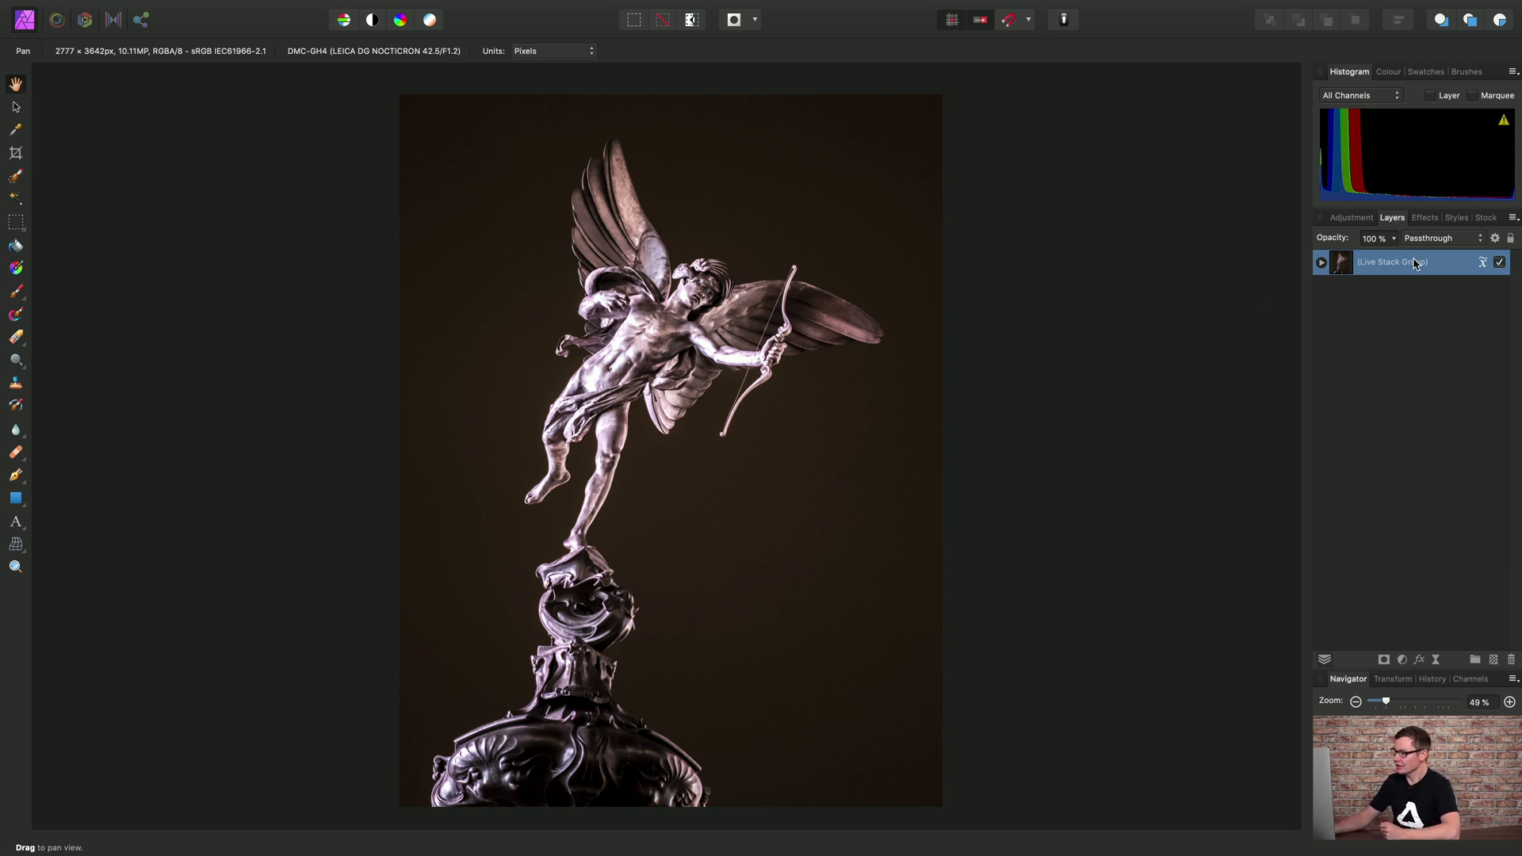
Step: Expand the Live Stack Group to list its burst layers, and check the operator list without changing it
{"action": "left_click", "coordinate": [1321, 263]}
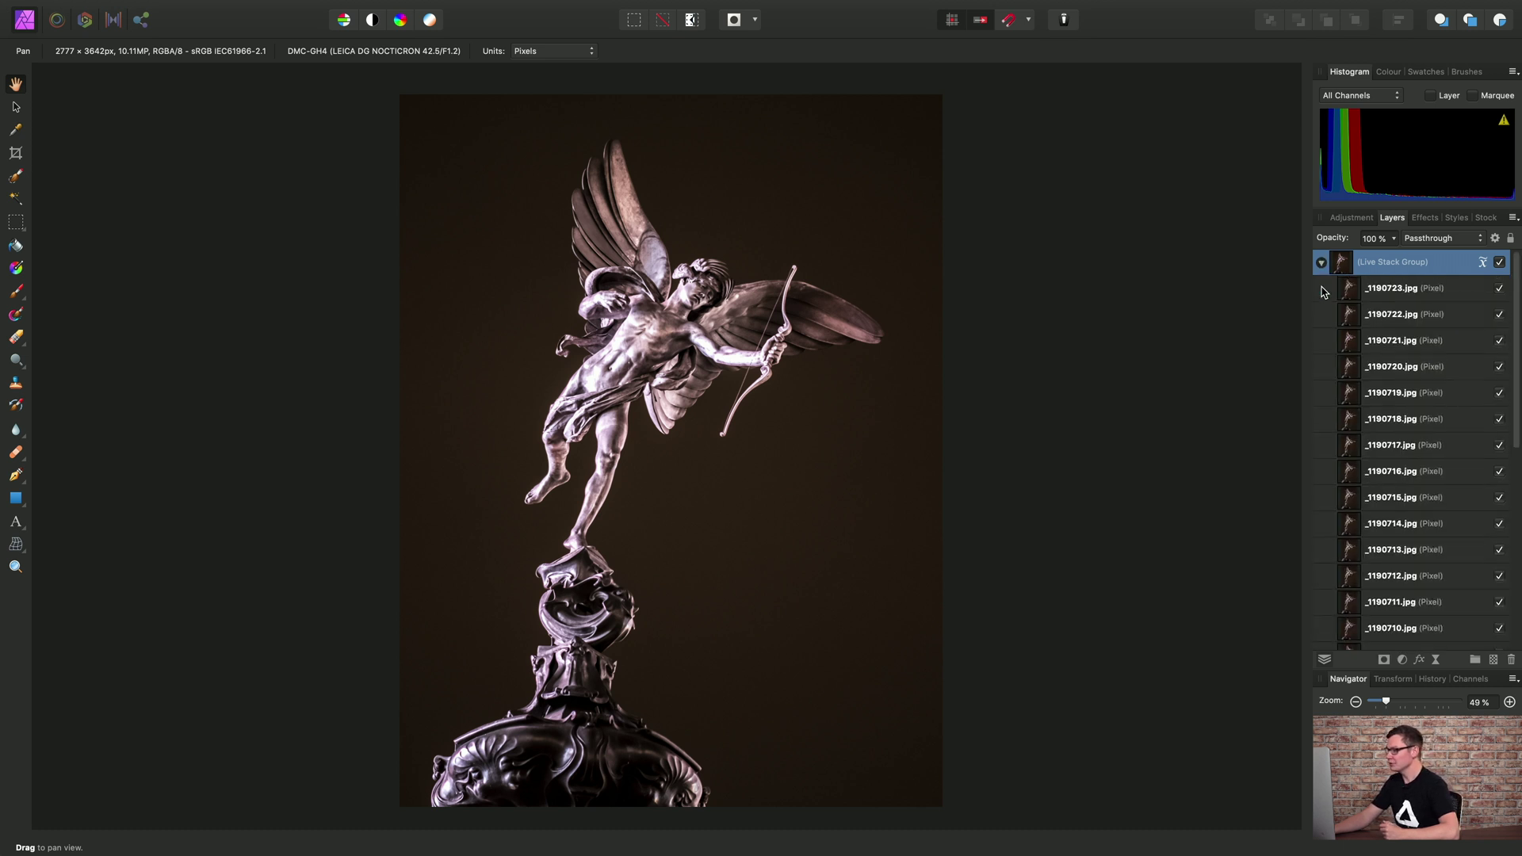
{"action": "mouse_move", "coordinate": [1516, 280]}
{"action": "left_mouse_down"}
{"action": "mouse_move", "coordinate": [1516, 410]}
{"action": "mouse_move", "coordinate": [1516, 269]}
{"action": "left_mouse_up"}
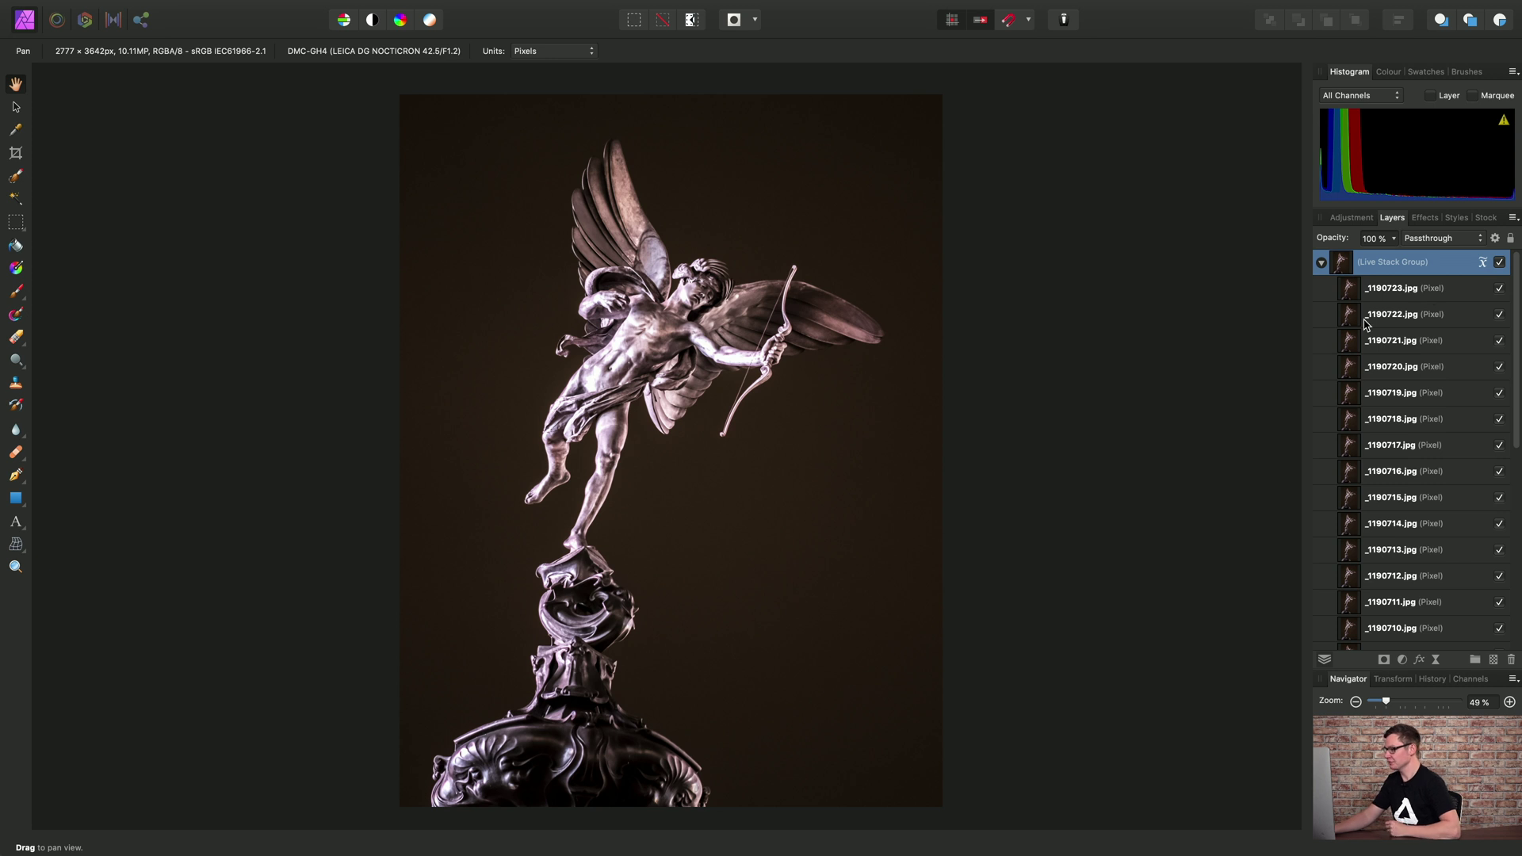
{"action": "left_click", "coordinate": [1483, 264]}
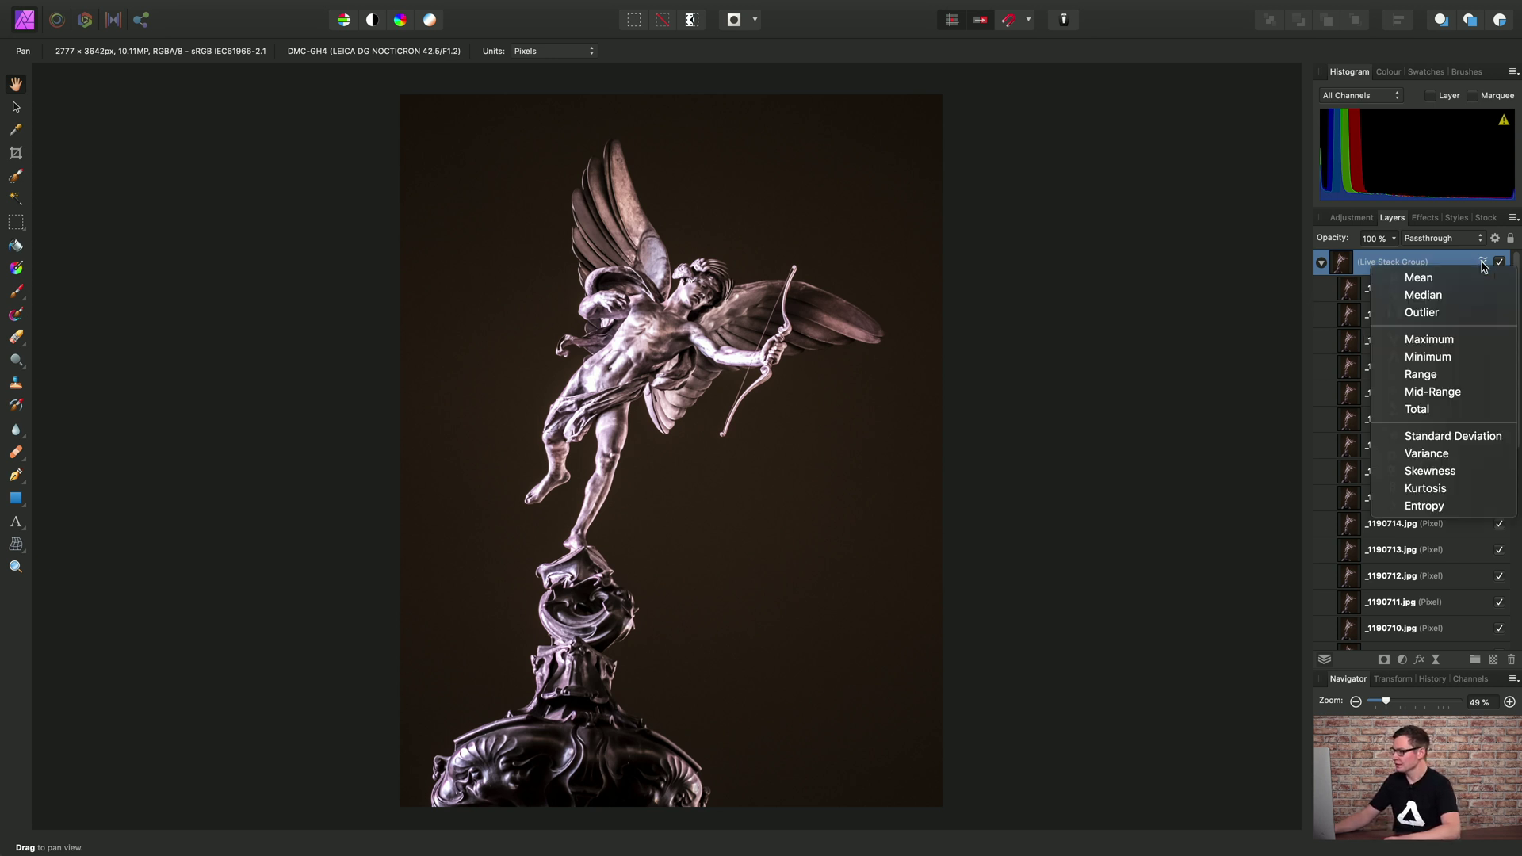
{"action": "left_click", "coordinate": [1417, 257]}
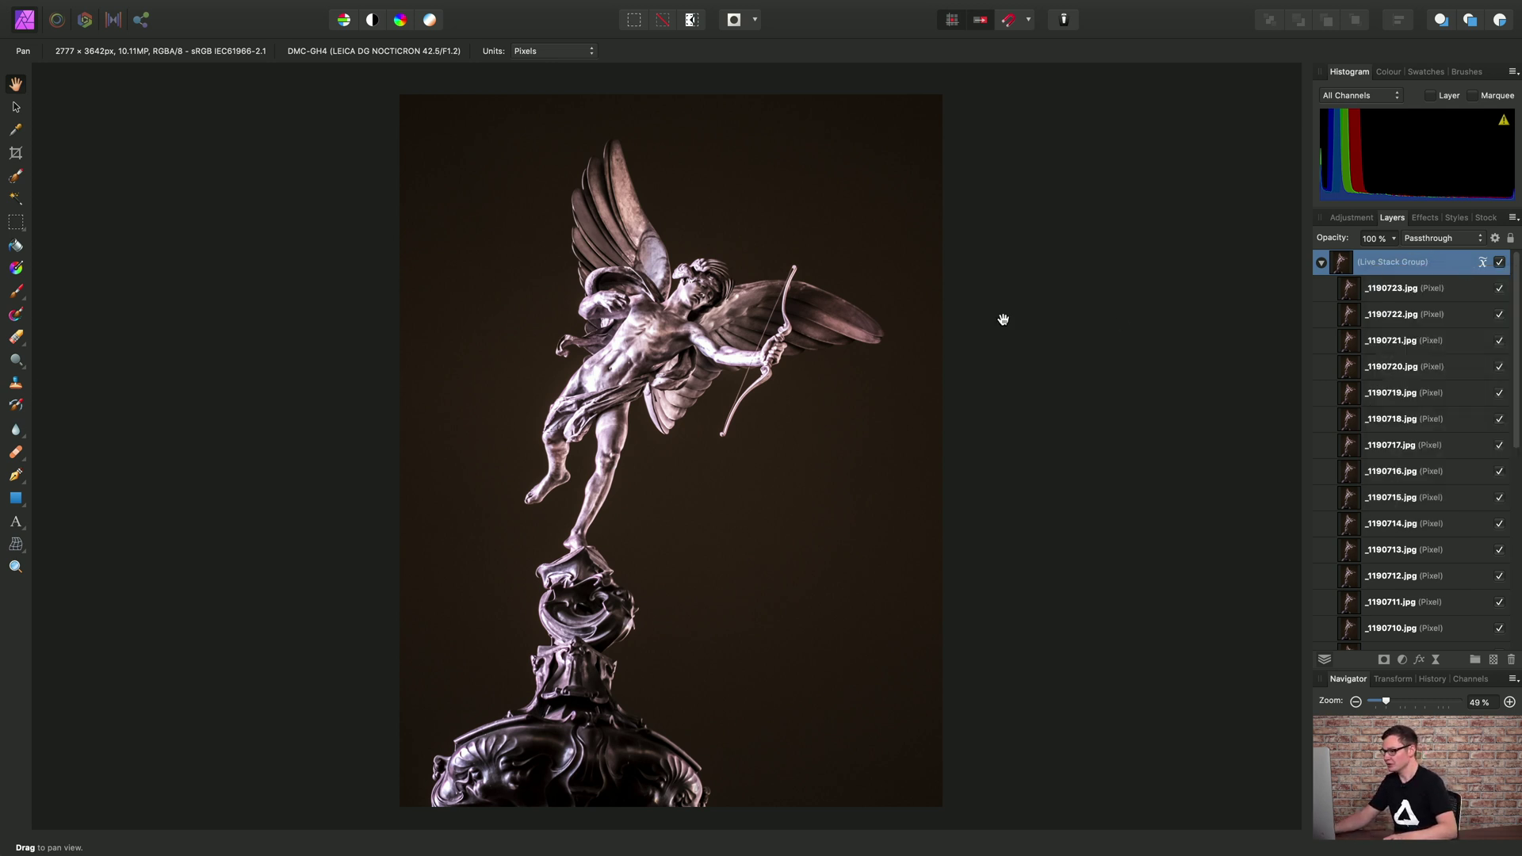
Step: Zoom the stacked image to 733% and pan to the statue's head and bow tip
{"action": "scroll", "coordinate": [799, 306], "scroll_direction": "up", "scroll_amount": 10}
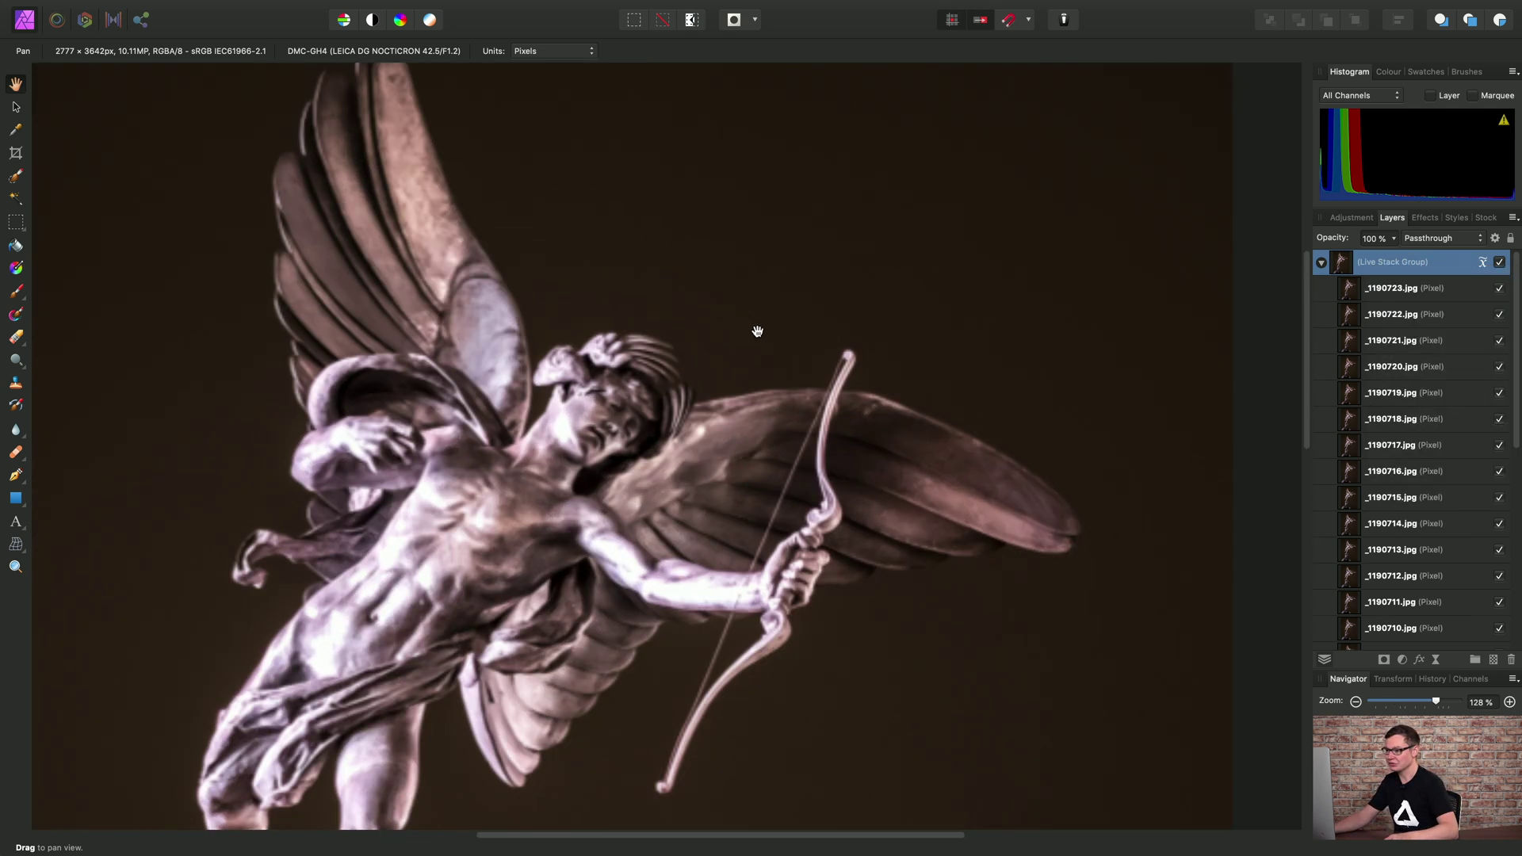
{"action": "scroll", "coordinate": [810, 392], "scroll_direction": "up", "scroll_amount": 9}
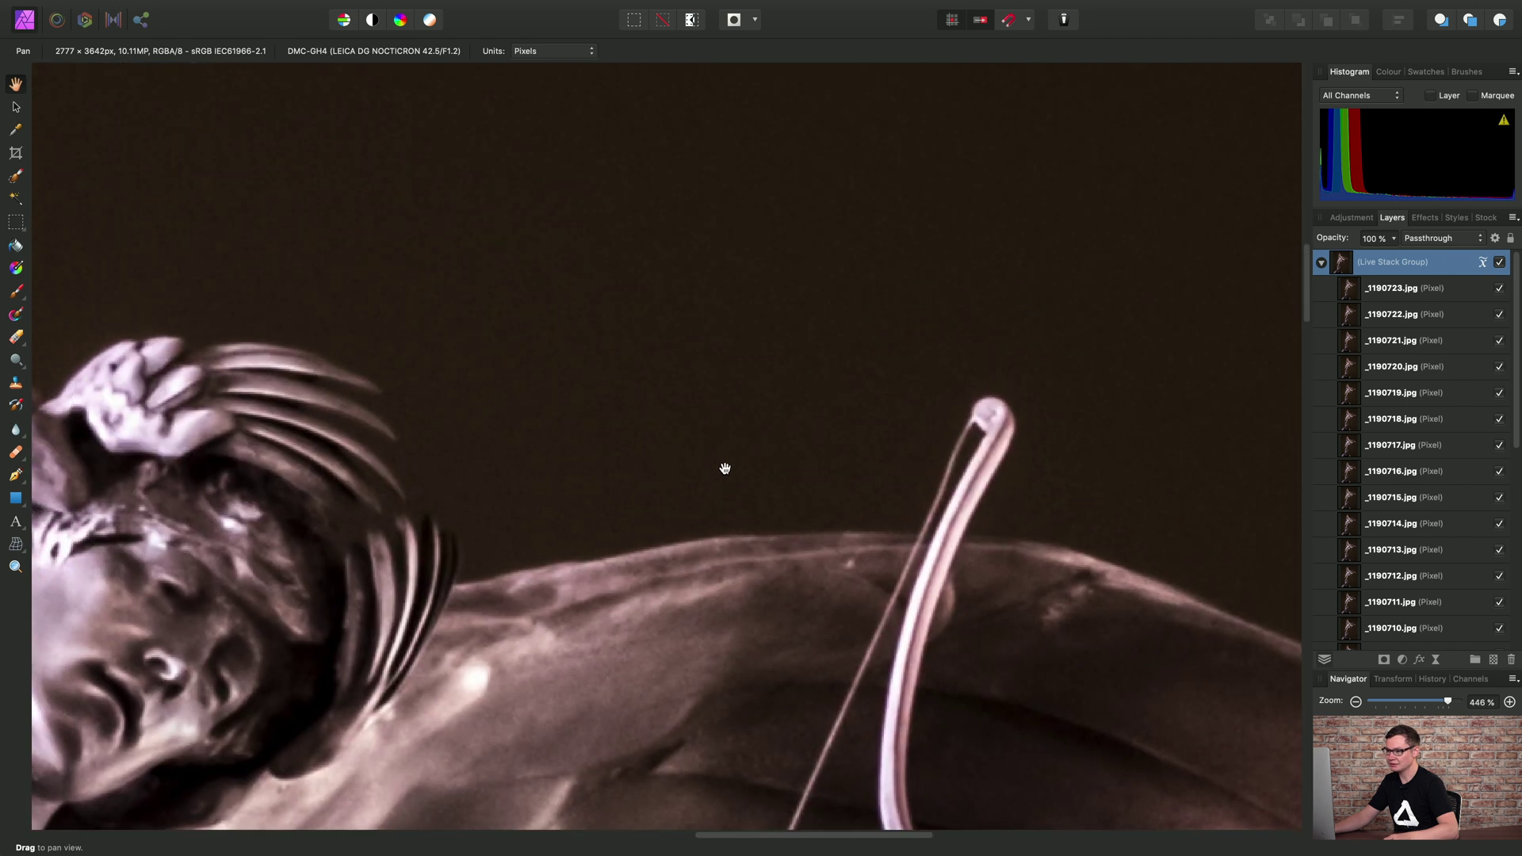
{"action": "scroll", "coordinate": [669, 455], "scroll_direction": "up", "scroll_amount": 2}
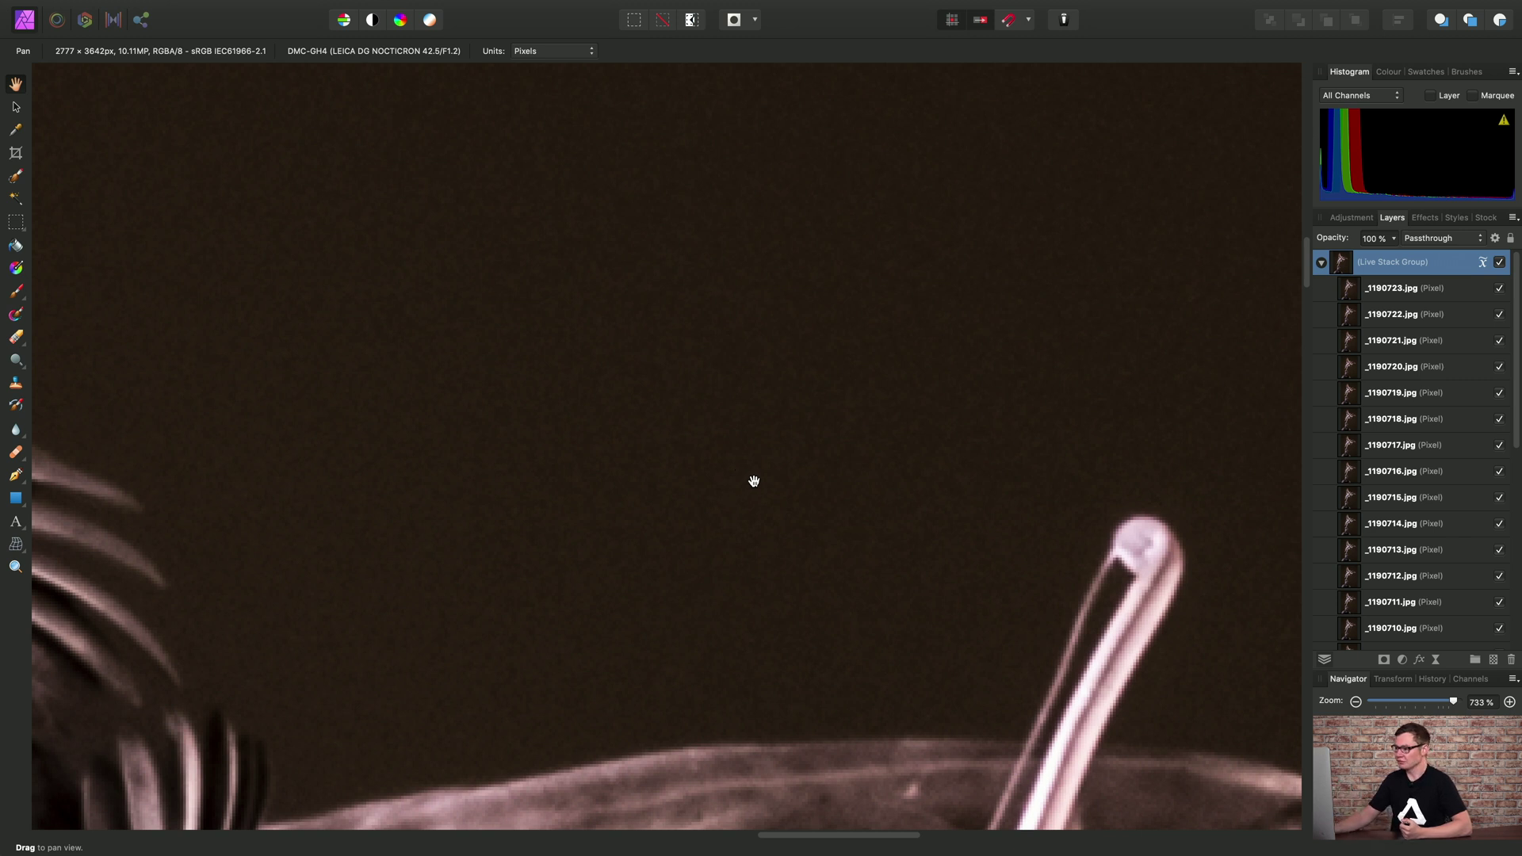
{"action": "left_click_drag", "start_coordinate": [751, 479], "coordinate": [784, 451]}
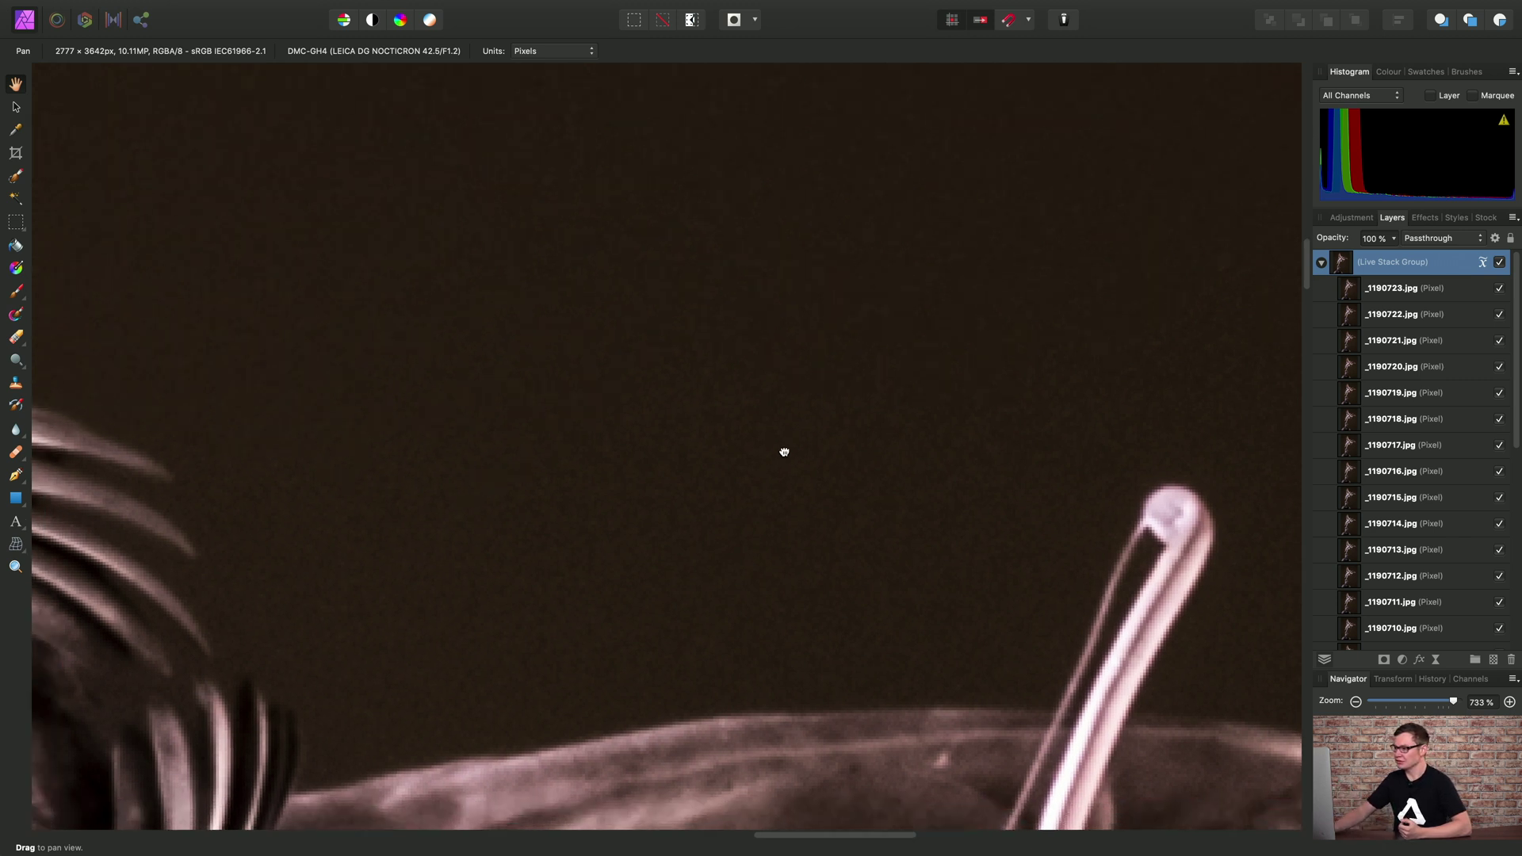
Step: Select the _1190723.jpg layer to view that single frame and pan across its grain
{"action": "left_click", "coordinate": [1353, 295]}
{"action": "left_click_drag", "start_coordinate": [714, 493], "coordinate": [875, 528]}
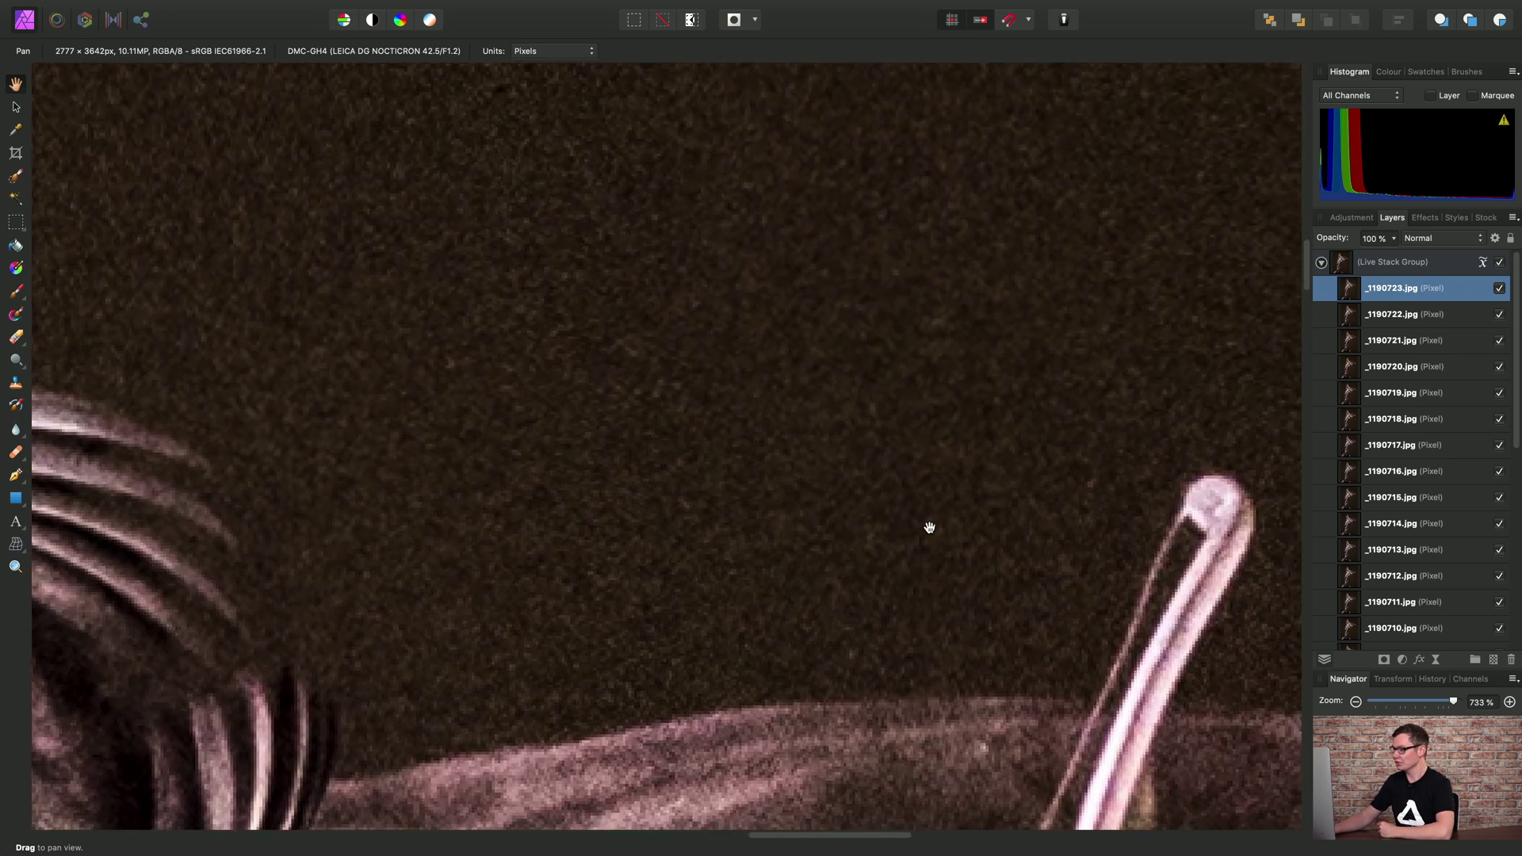
{"action": "left_click_drag", "start_coordinate": [1250, 326], "coordinate": [1210, 336]}
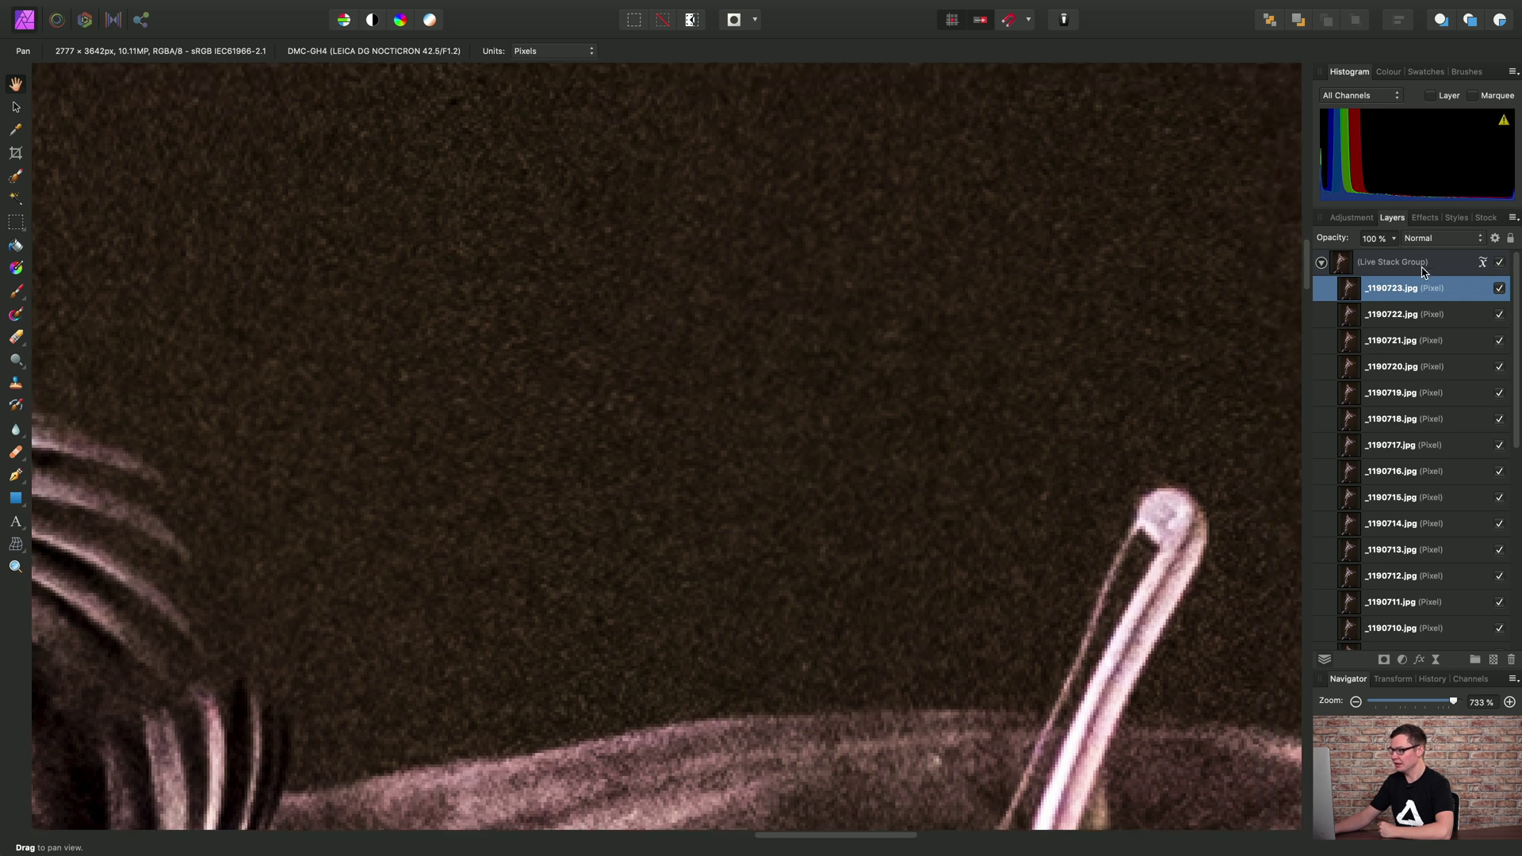
Step: Reselect the Live Stack Group, pan over the smoother face, hand and bow tip, then fit the statue to the window
{"action": "left_click", "coordinate": [1418, 264]}
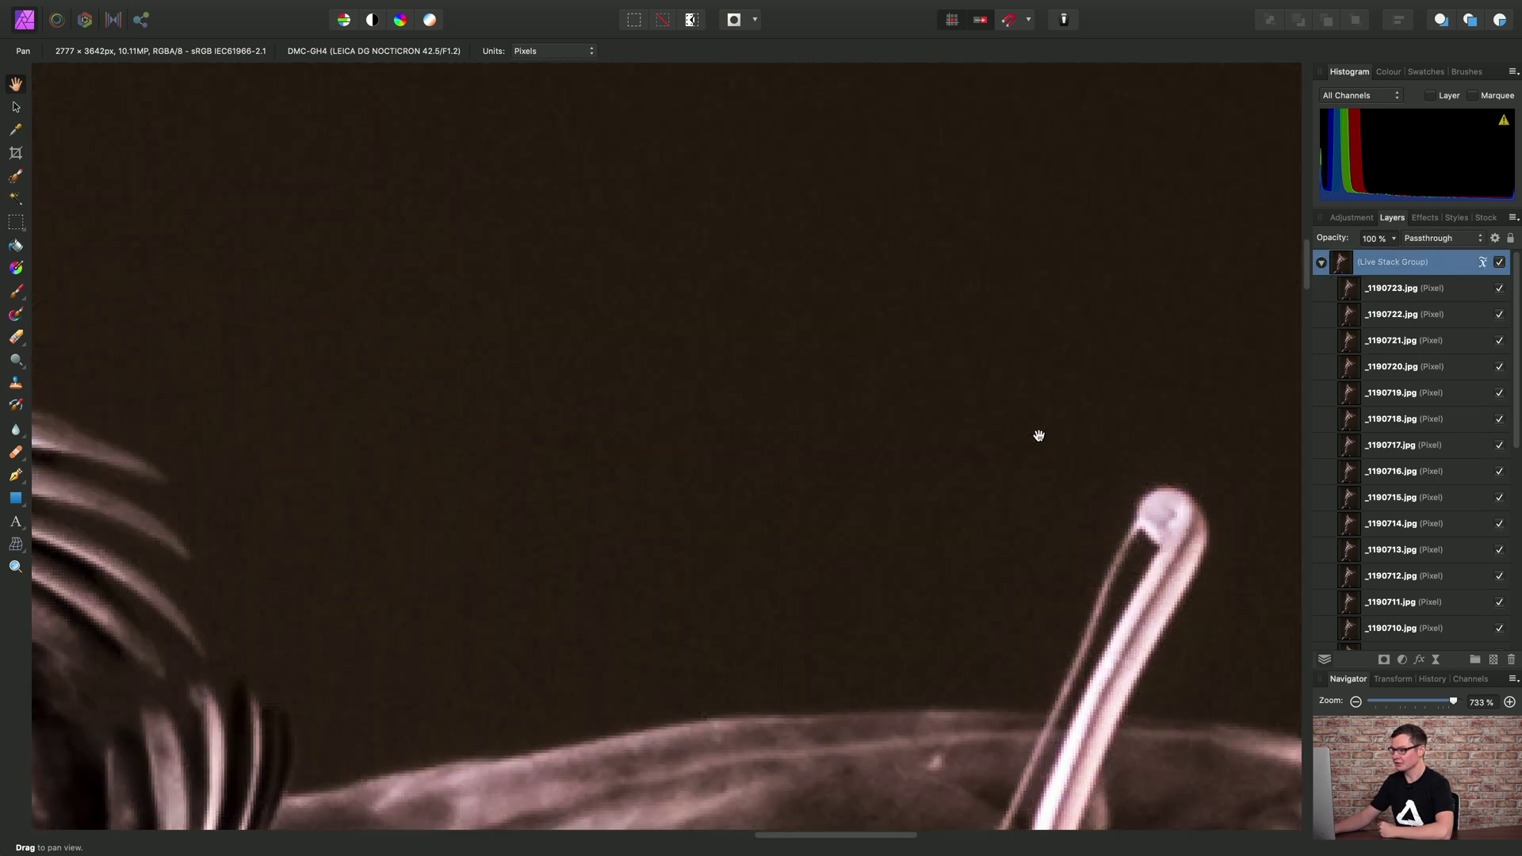
{"action": "left_click_drag", "start_coordinate": [1037, 436], "coordinate": [1095, 449]}
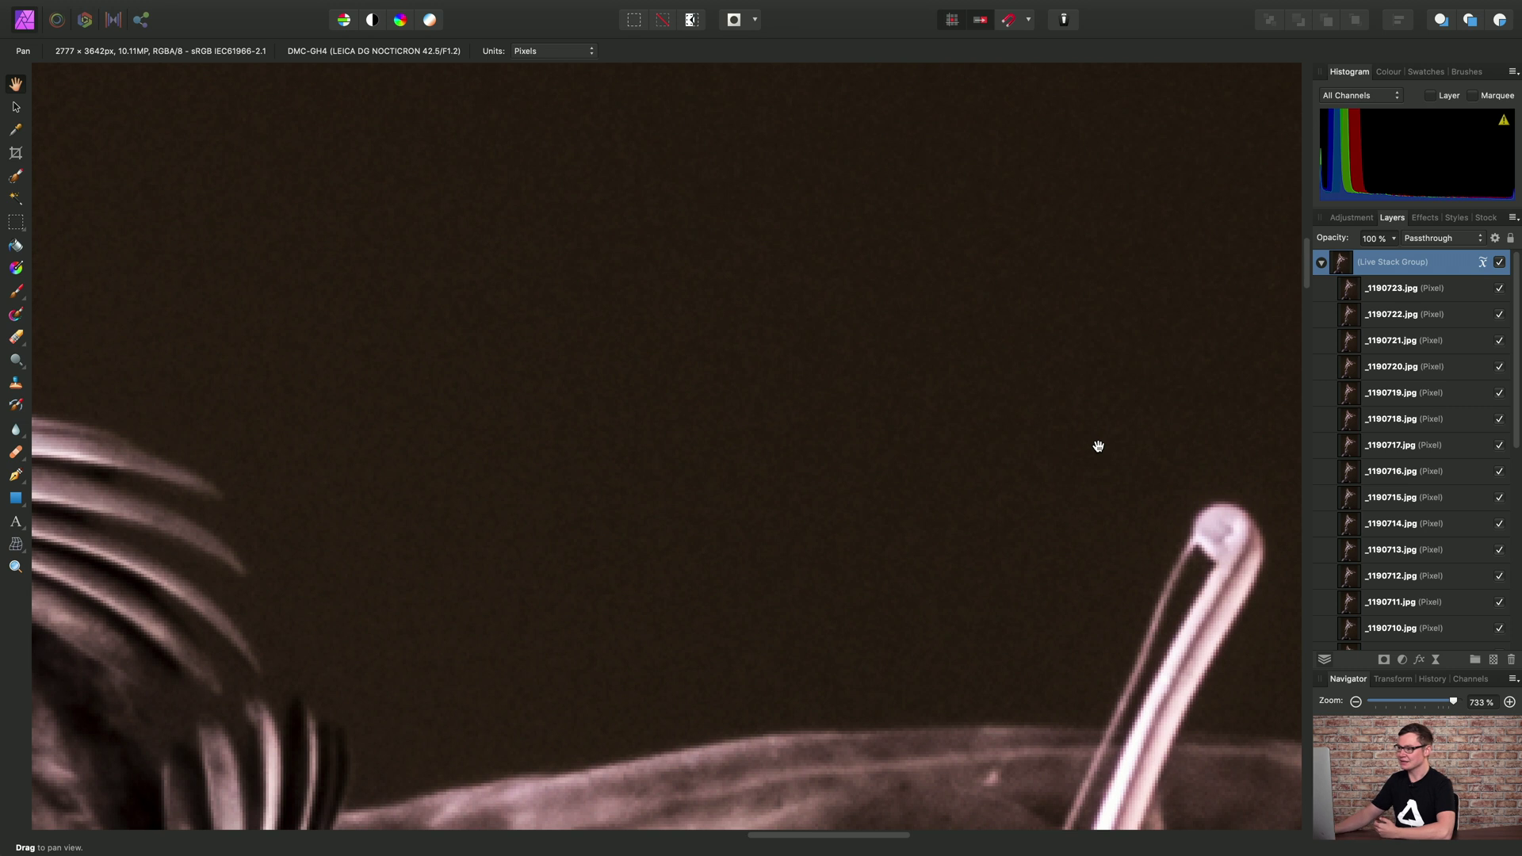
{"action": "left_click_drag", "start_coordinate": [802, 400], "coordinate": [822, 449]}
{"action": "left_click_drag", "start_coordinate": [645, 279], "coordinate": [809, 489]}
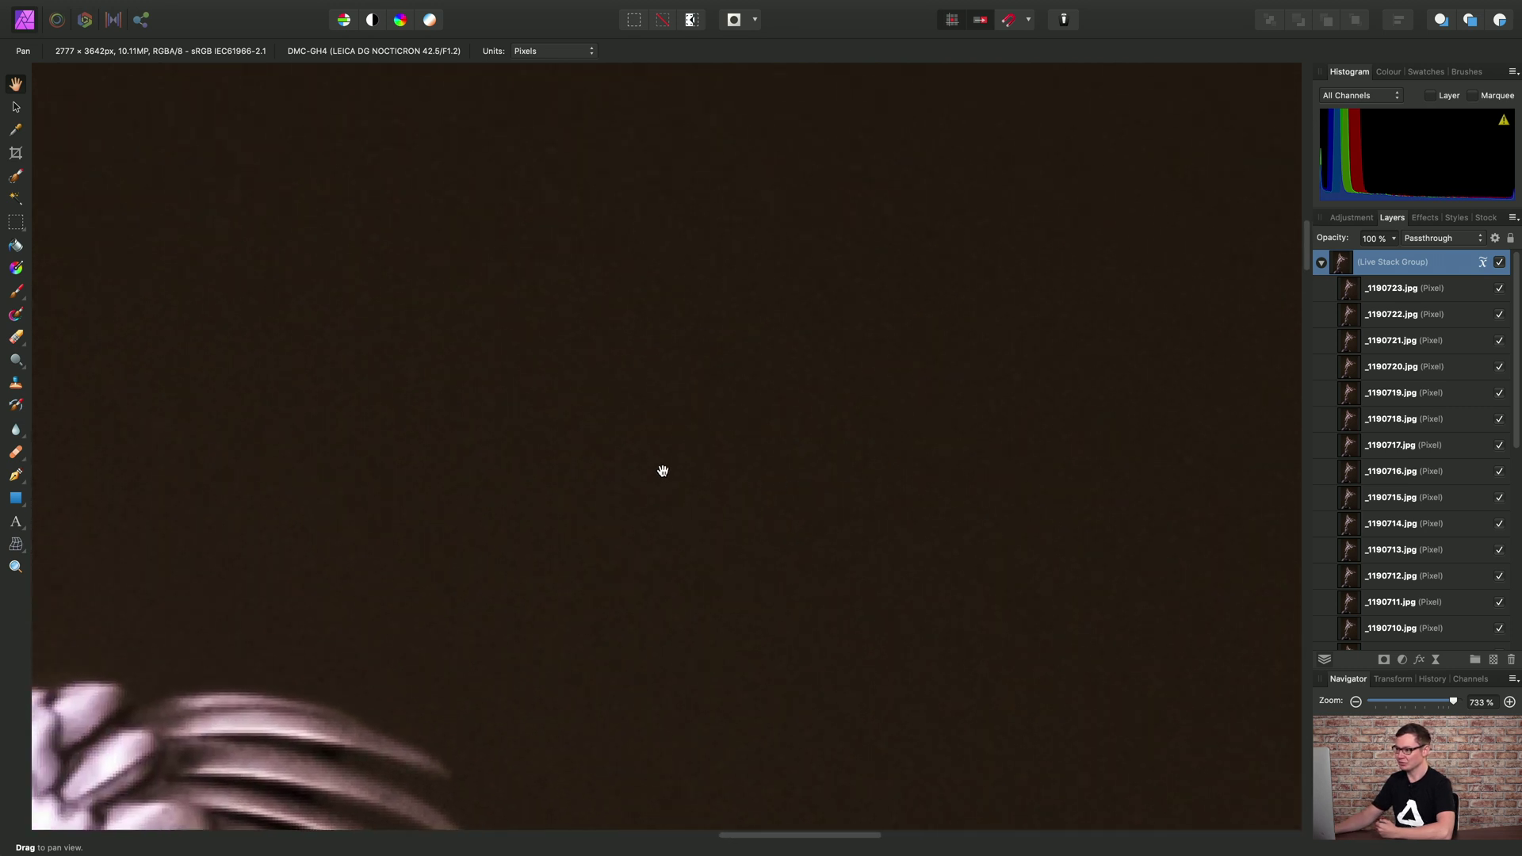
{"action": "left_click_drag", "start_coordinate": [663, 471], "coordinate": [714, 500]}
{"action": "mouse_move", "coordinate": [503, 476]}
{"action": "left_mouse_down"}
{"action": "mouse_move", "coordinate": [729, 352]}
{"action": "mouse_move", "coordinate": [785, 492]}
{"action": "mouse_move", "coordinate": [818, 475]}
{"action": "mouse_move", "coordinate": [918, 510]}
{"action": "mouse_move", "coordinate": [828, 593]}
{"action": "mouse_move", "coordinate": [622, 598]}
{"action": "left_mouse_up"}
{"action": "left_click_drag", "start_coordinate": [904, 559], "coordinate": [646, 529]}
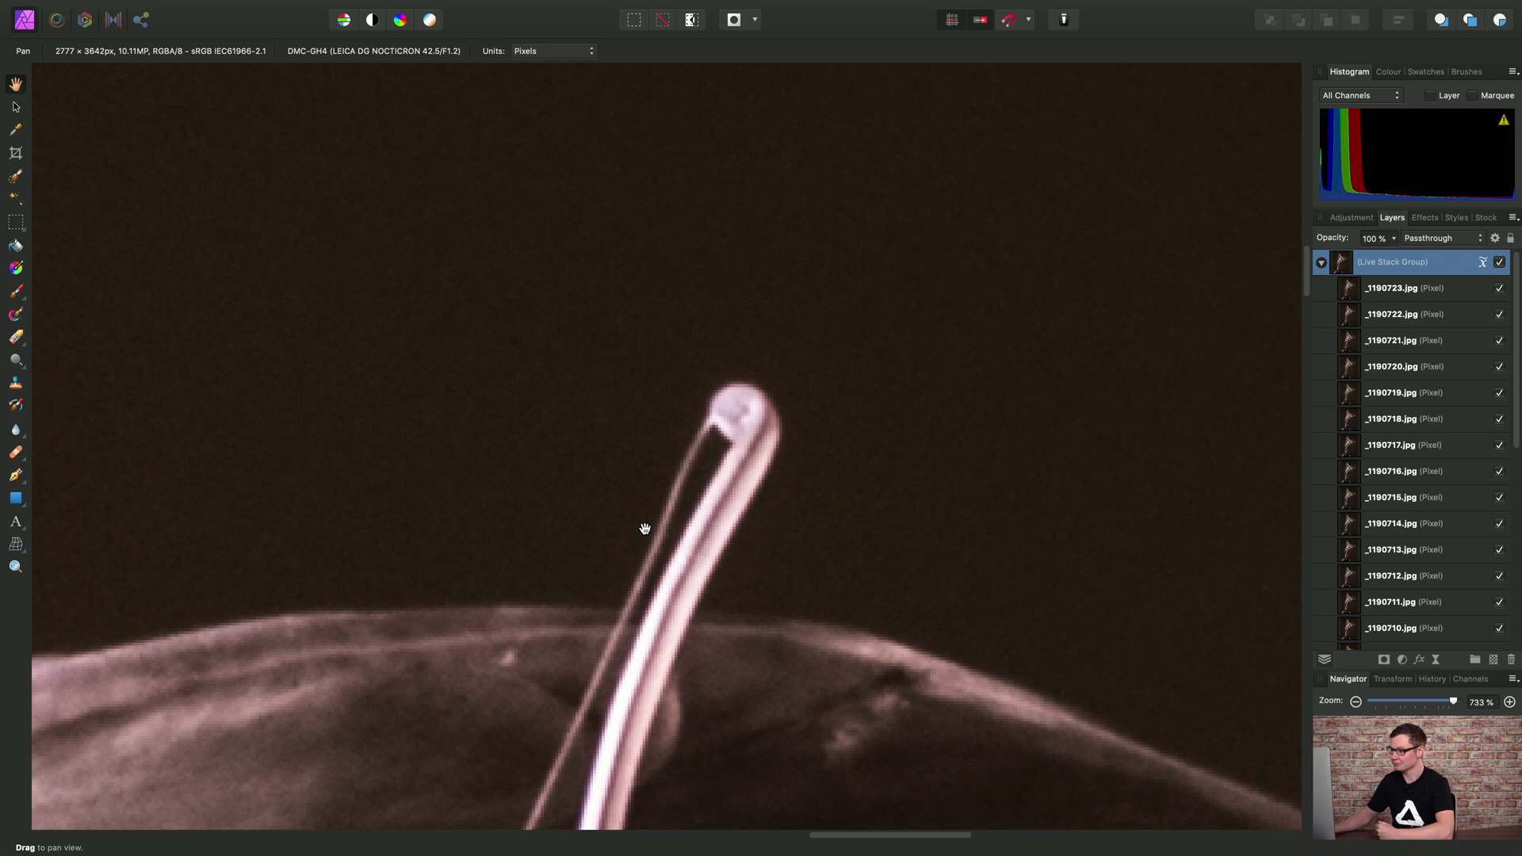
{"action": "left_click_drag", "start_coordinate": [645, 530], "coordinate": [724, 505]}
{"action": "key", "text": "super+0"}
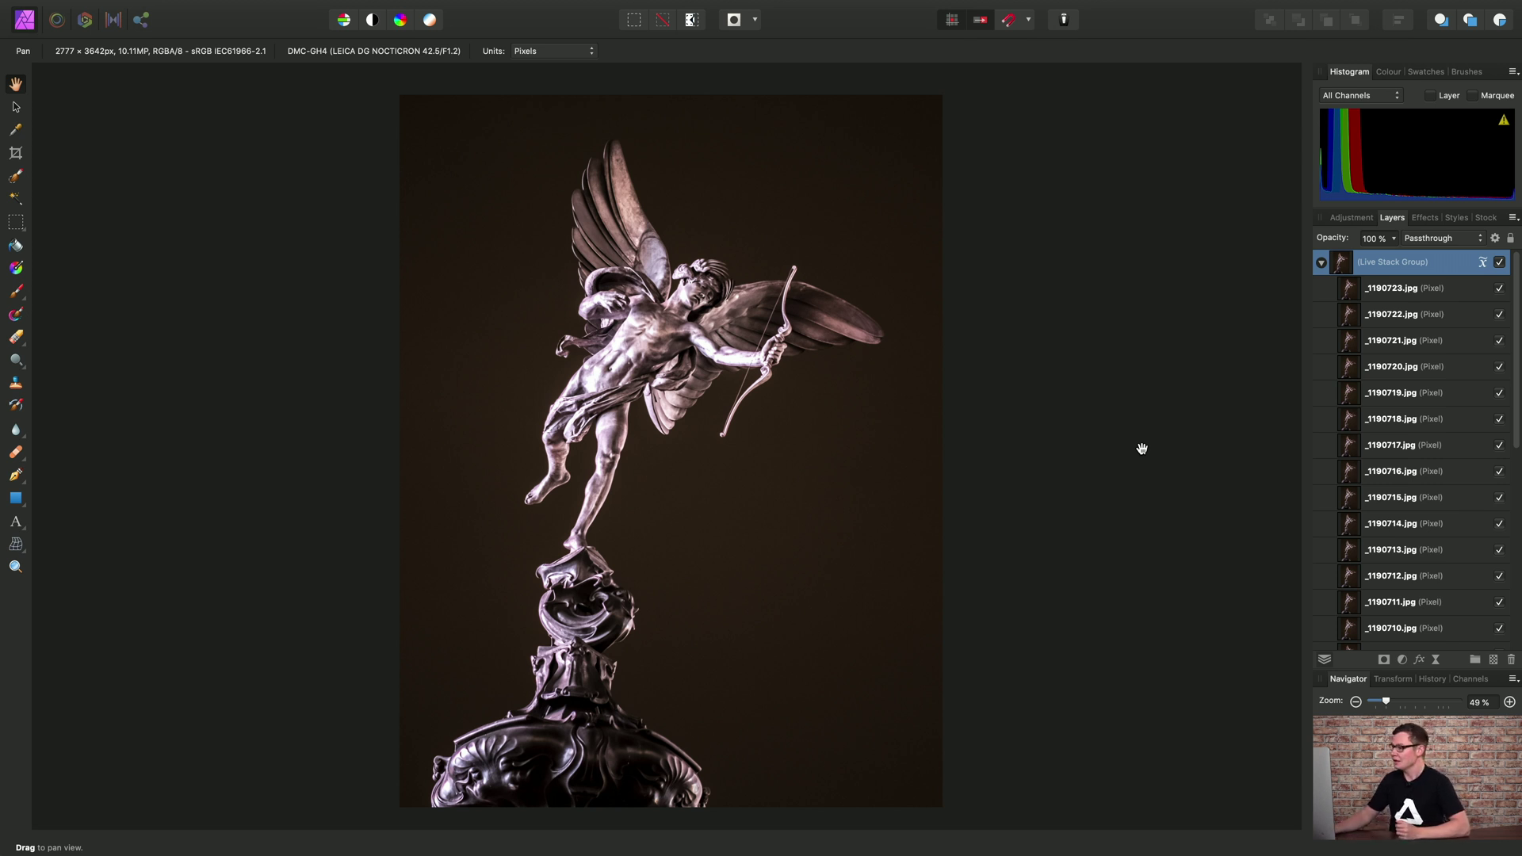
Step: Set the Live Stack Group's stack operator to Mean
{"action": "left_click", "coordinate": [1482, 262]}
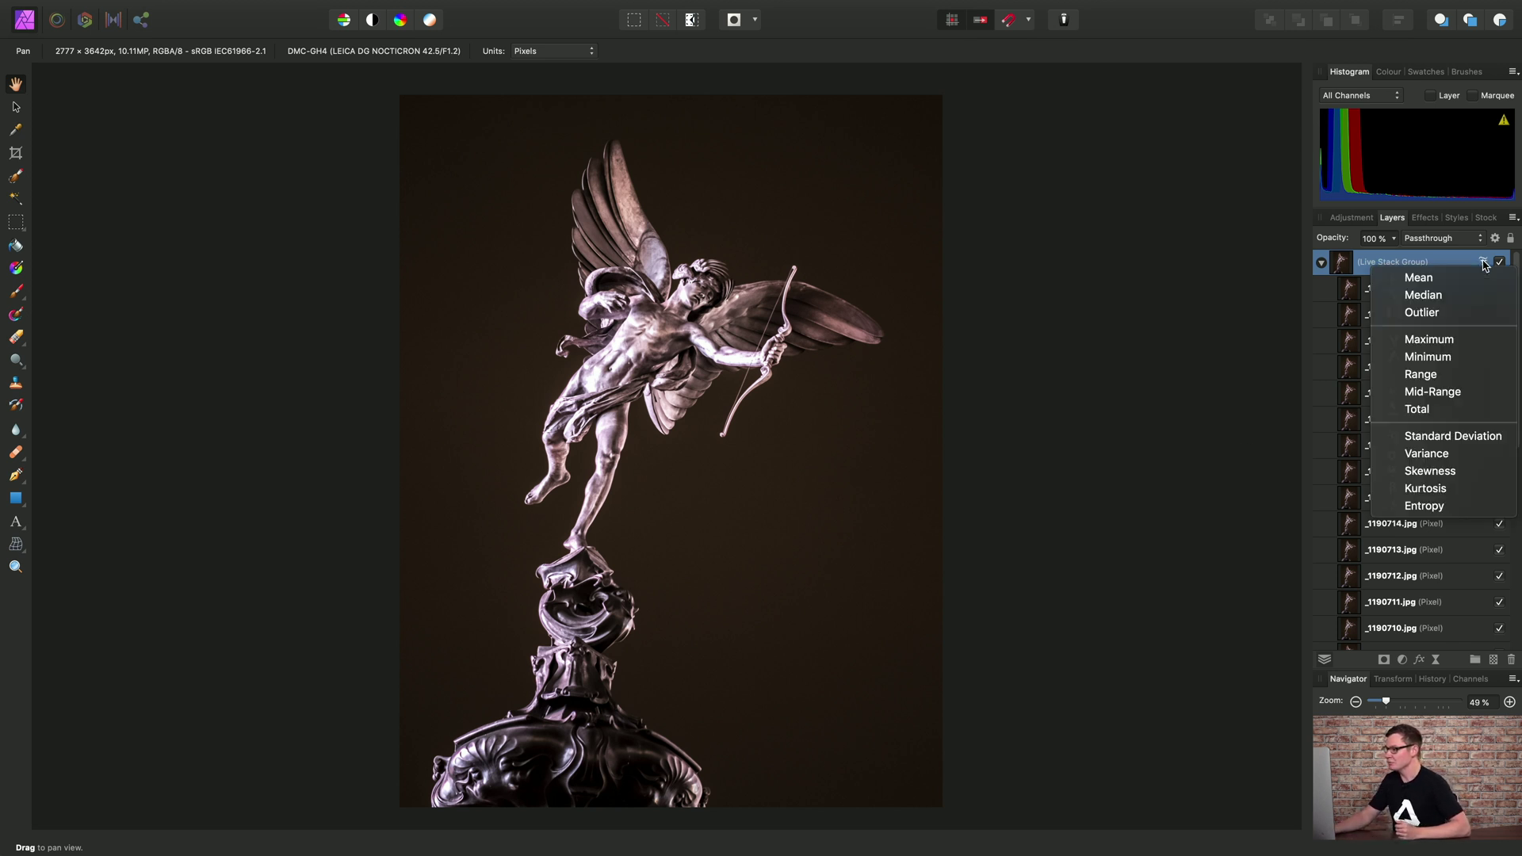
{"action": "left_click", "coordinate": [1430, 278]}
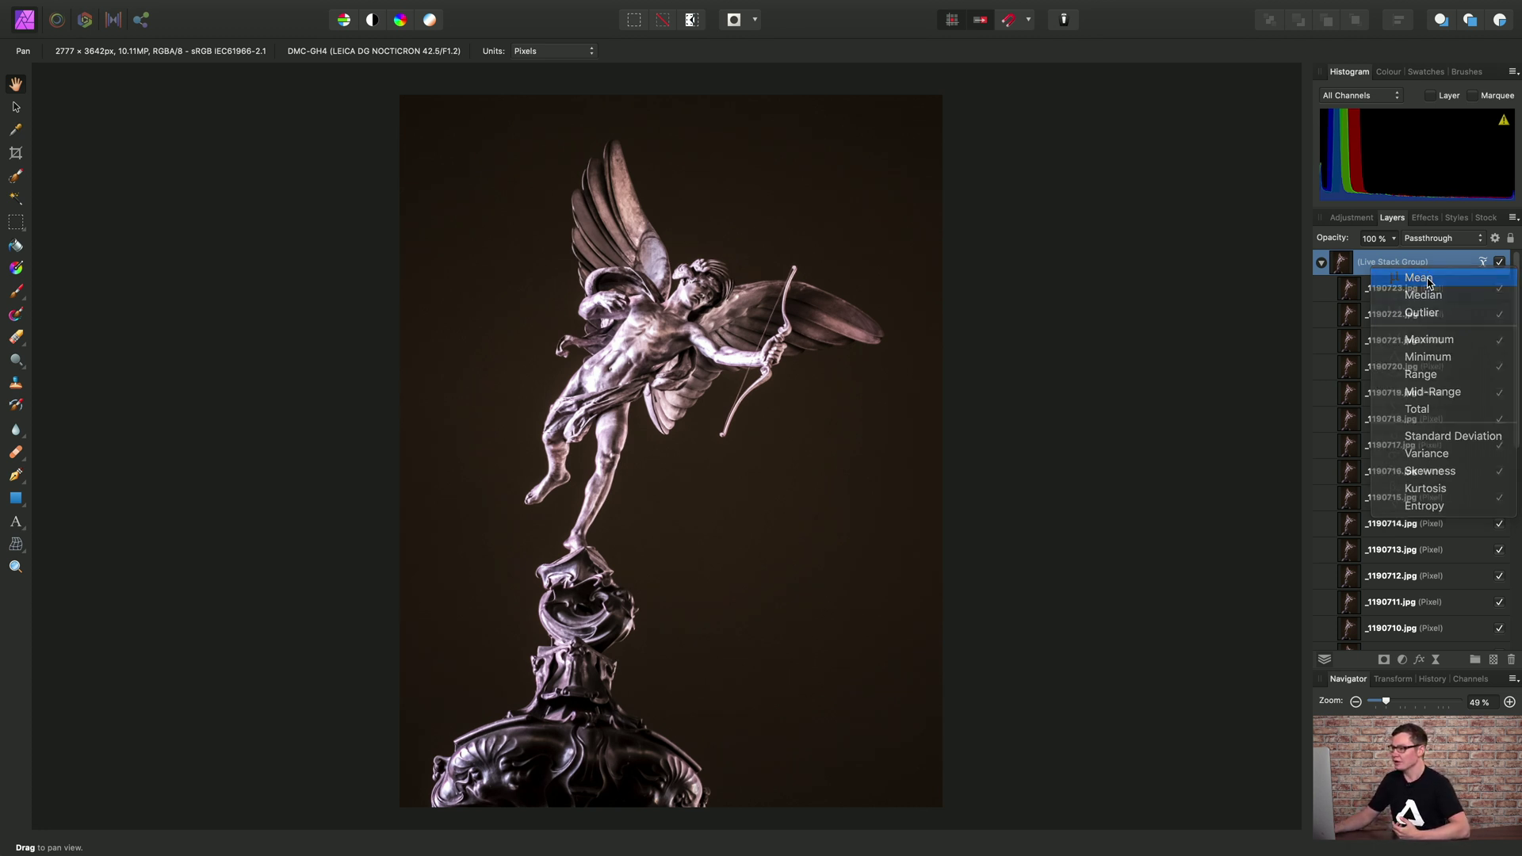